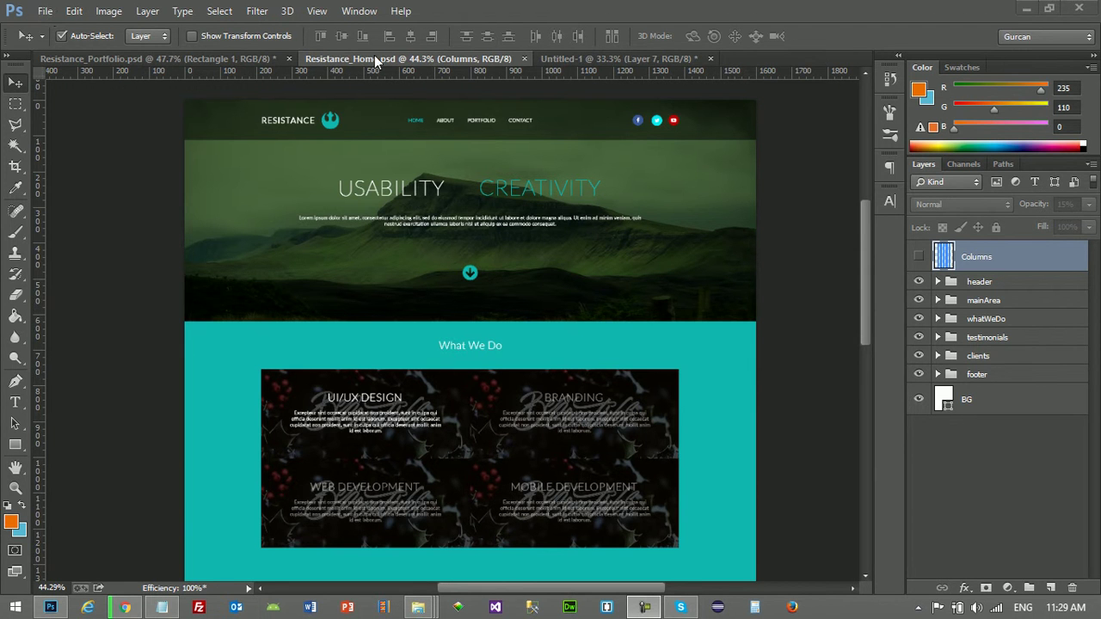
Step: Save the home page design as Resistance_Portfolio.psd, confirming Maximize Compatibility
left_click(44, 12)
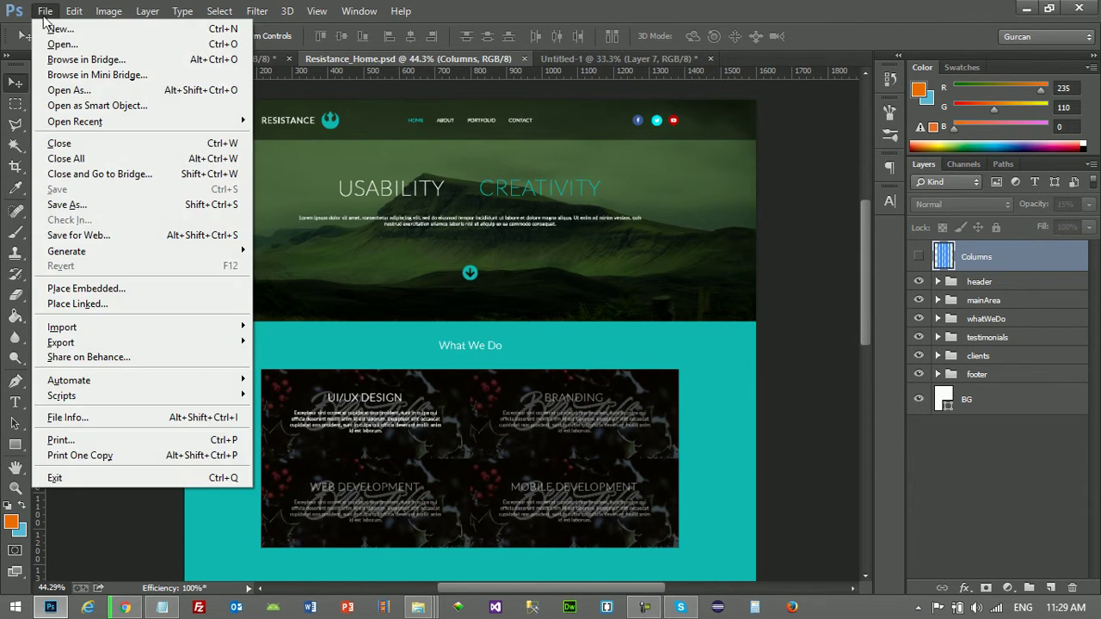
left_click(113, 206)
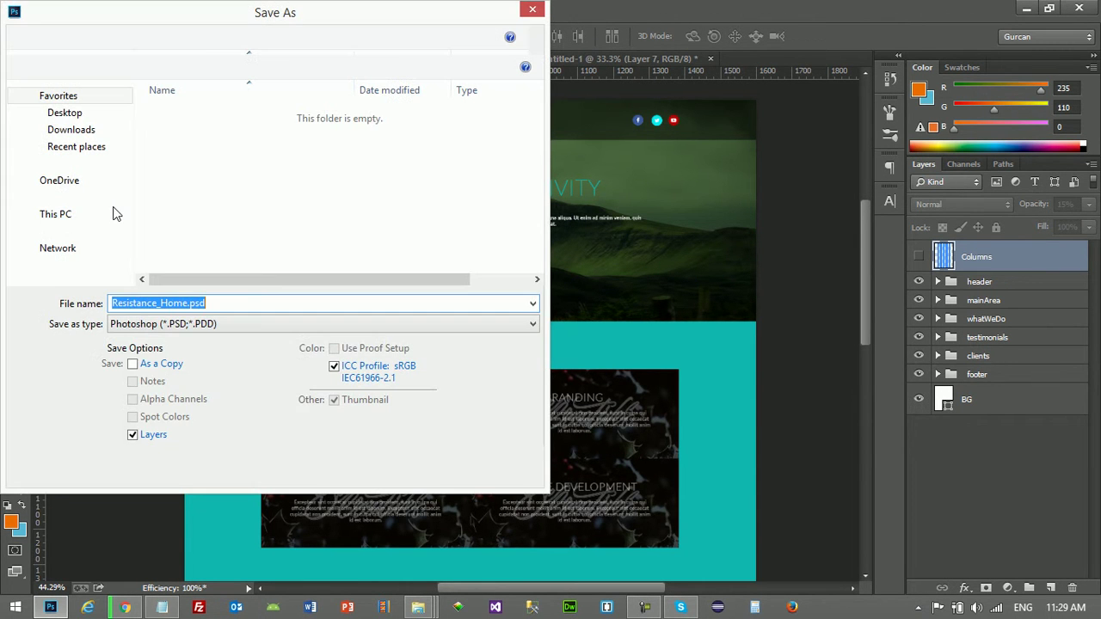
left_click_drag(313, 21, 490, 31)
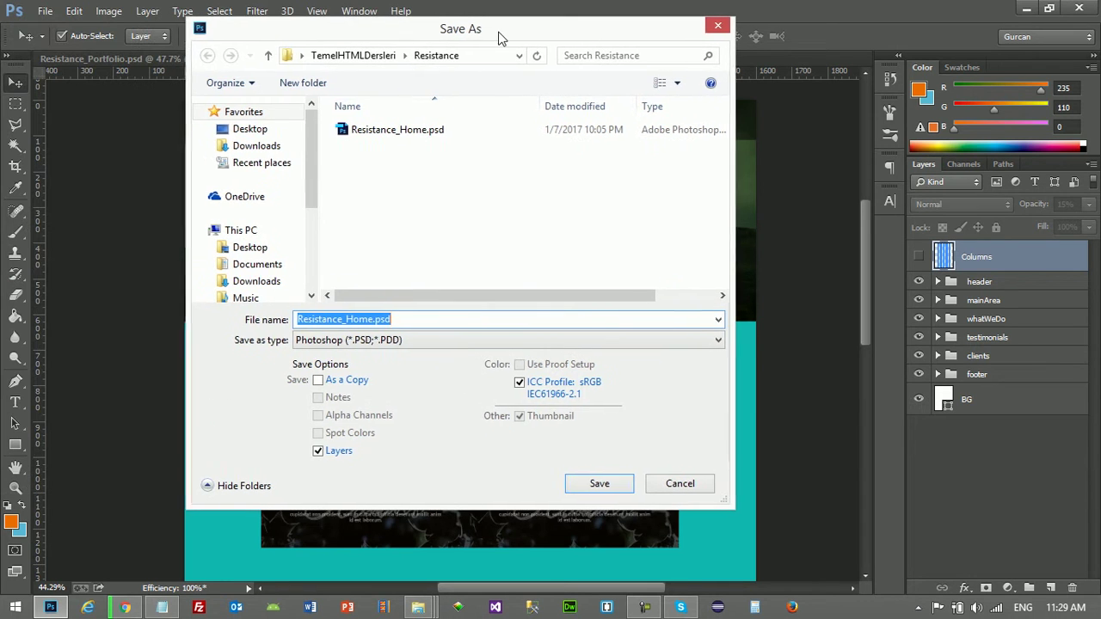
left_click(373, 319)
key("BackSpace")
key("BackSpace")
key("BackSpace")
type("Portfolio")
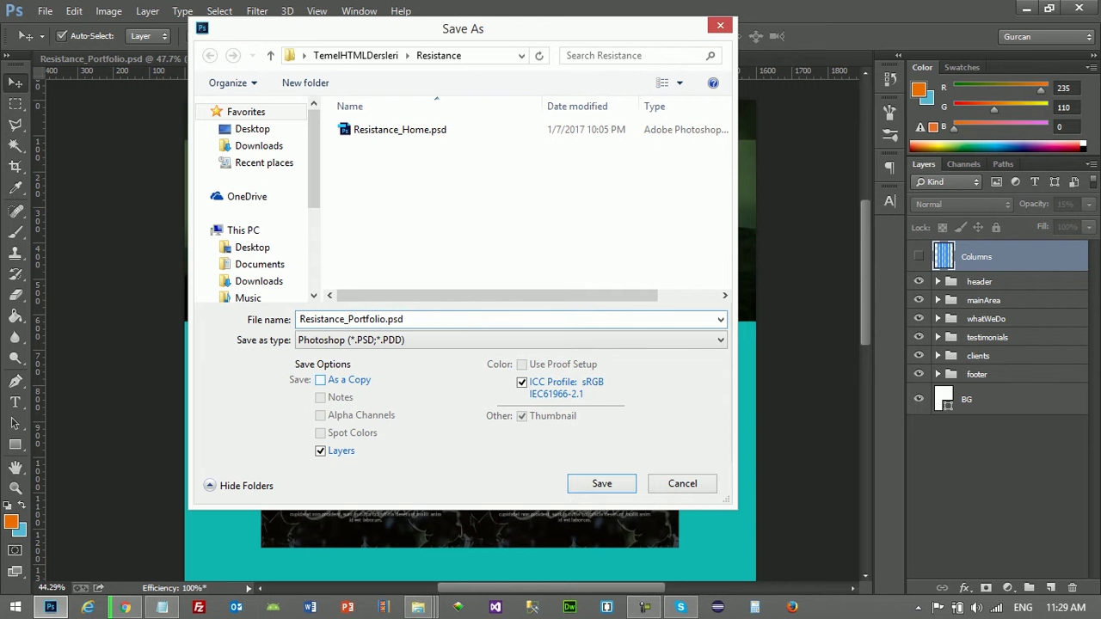
left_click(594, 484)
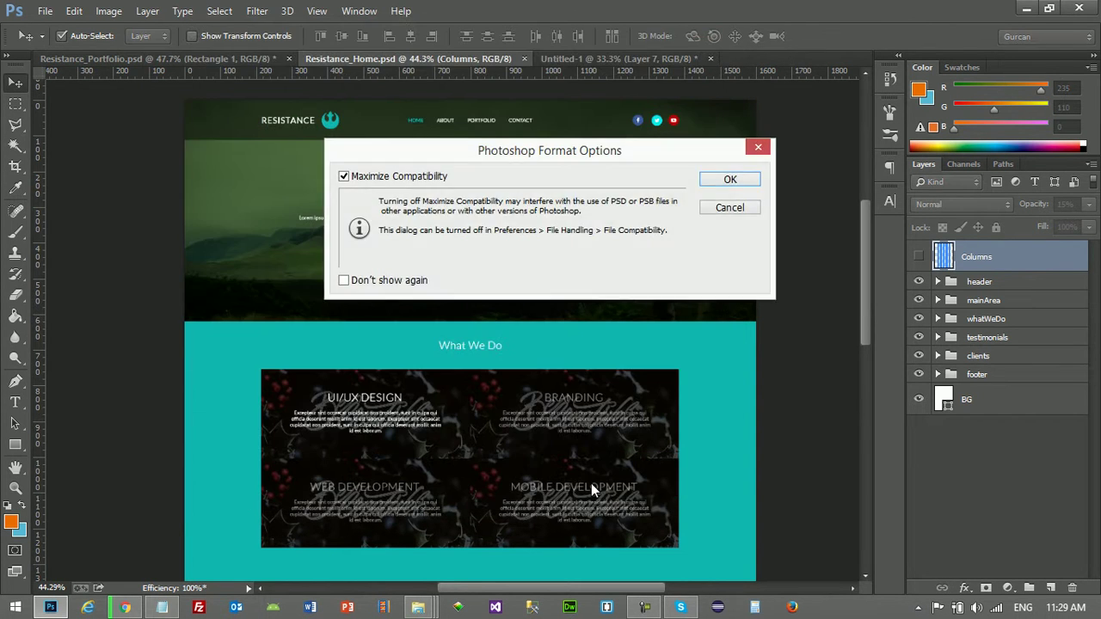
left_click(728, 183)
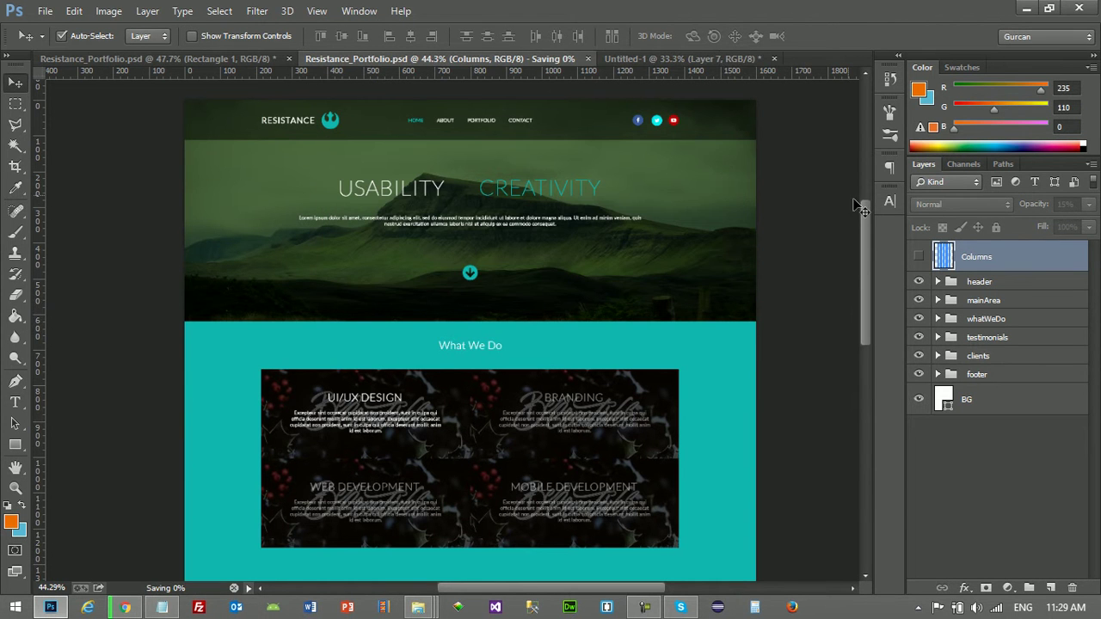
Step: Zoom out and pan down the canvas to the Our Clients section and footer
scroll(779, 272, "down", 2)
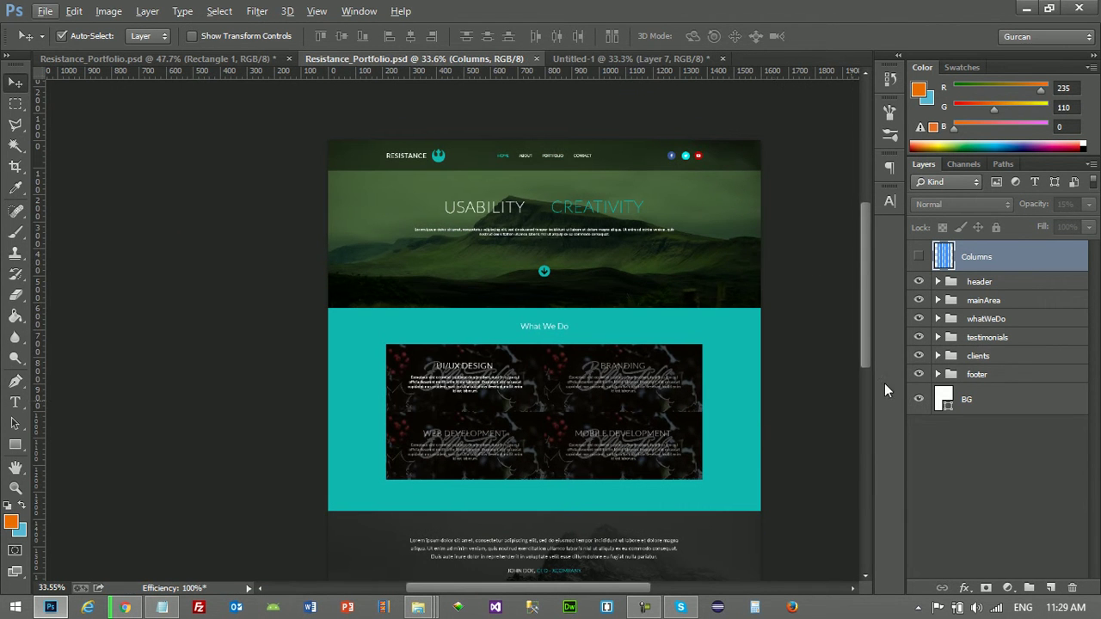
left_click_drag(640, 588, 661, 588)
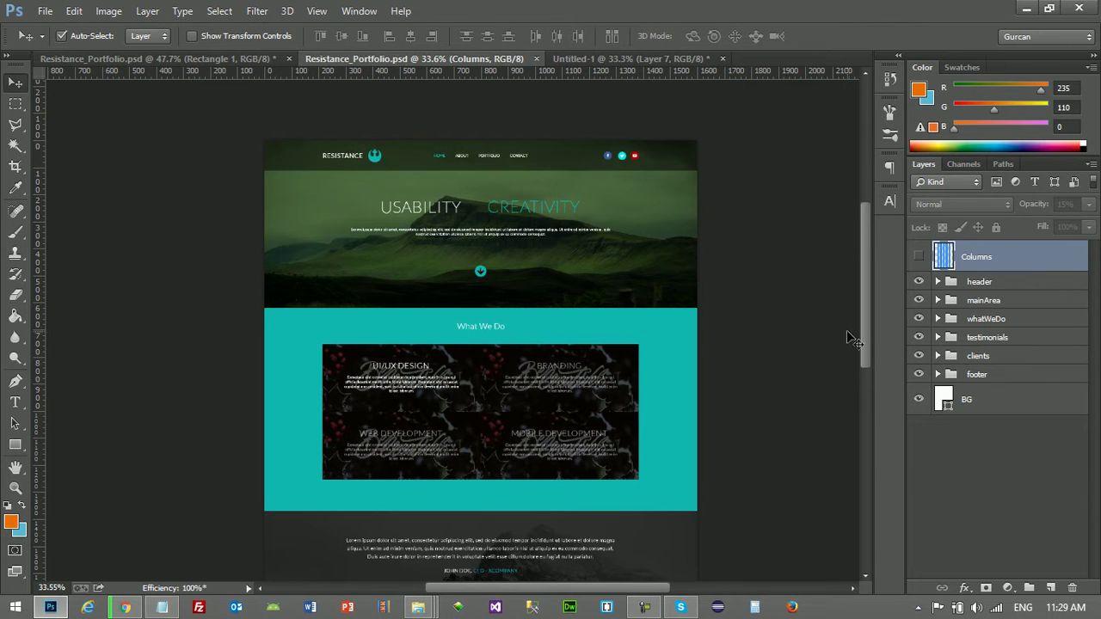
left_click_drag(865, 342, 863, 366)
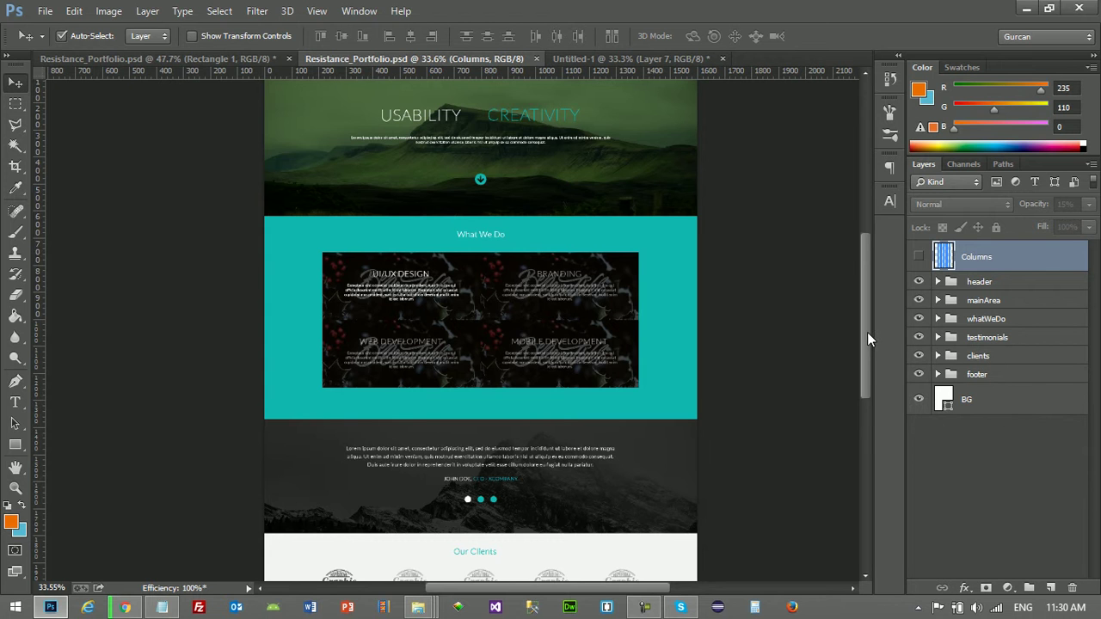
left_click_drag(867, 338, 864, 371)
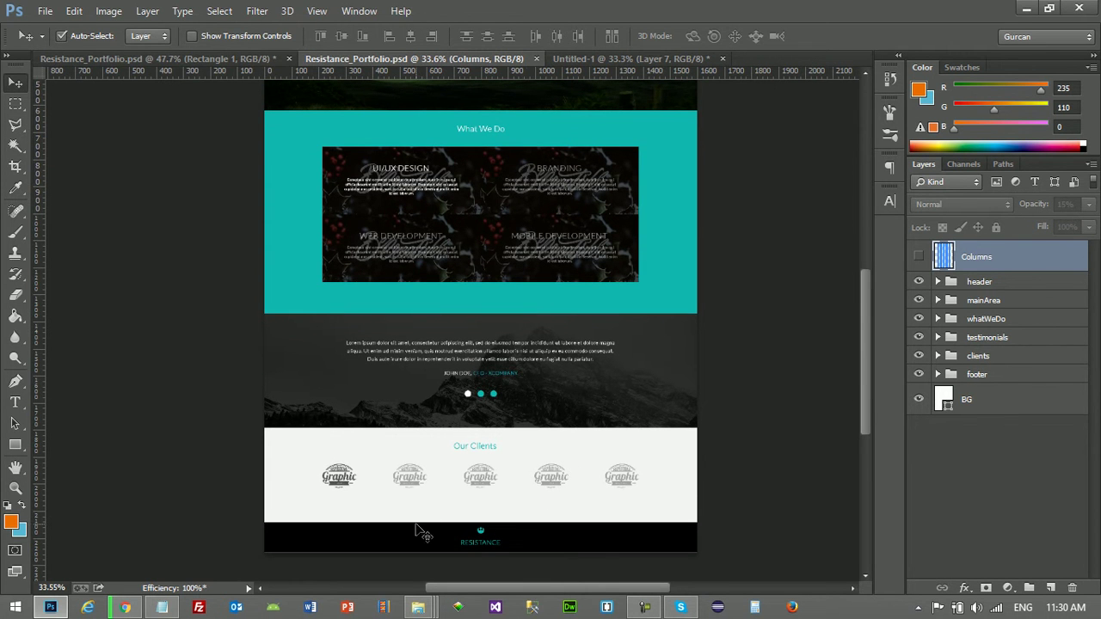
Step: Delete the clients, testimonials and whatWeDo layer groups along with their contents
left_click(1003, 360)
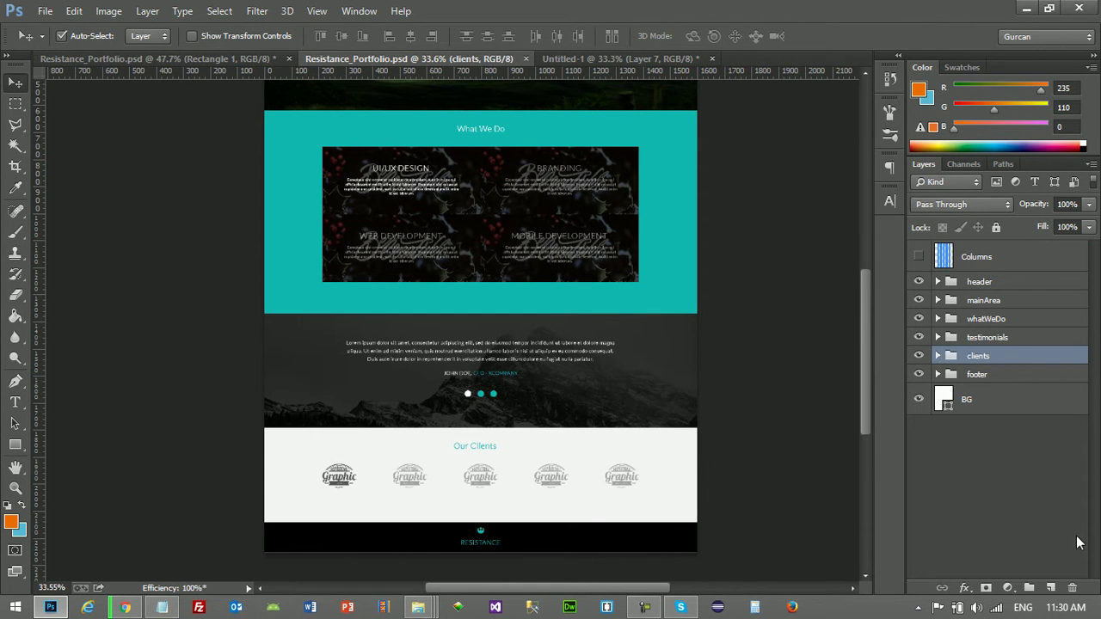
left_click(1073, 586)
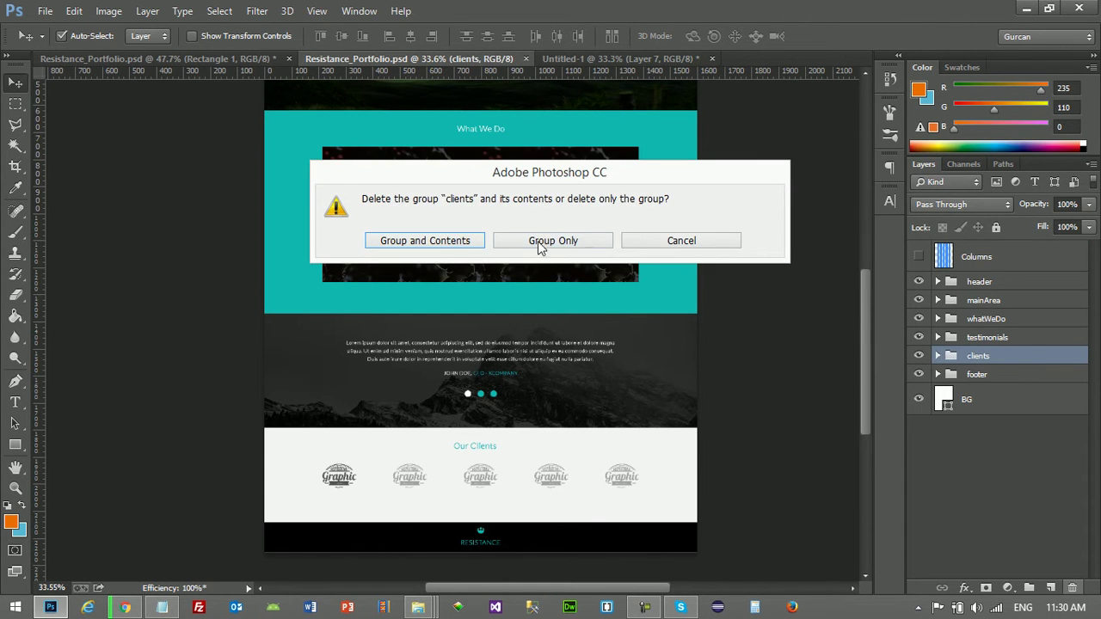
left_click(384, 241)
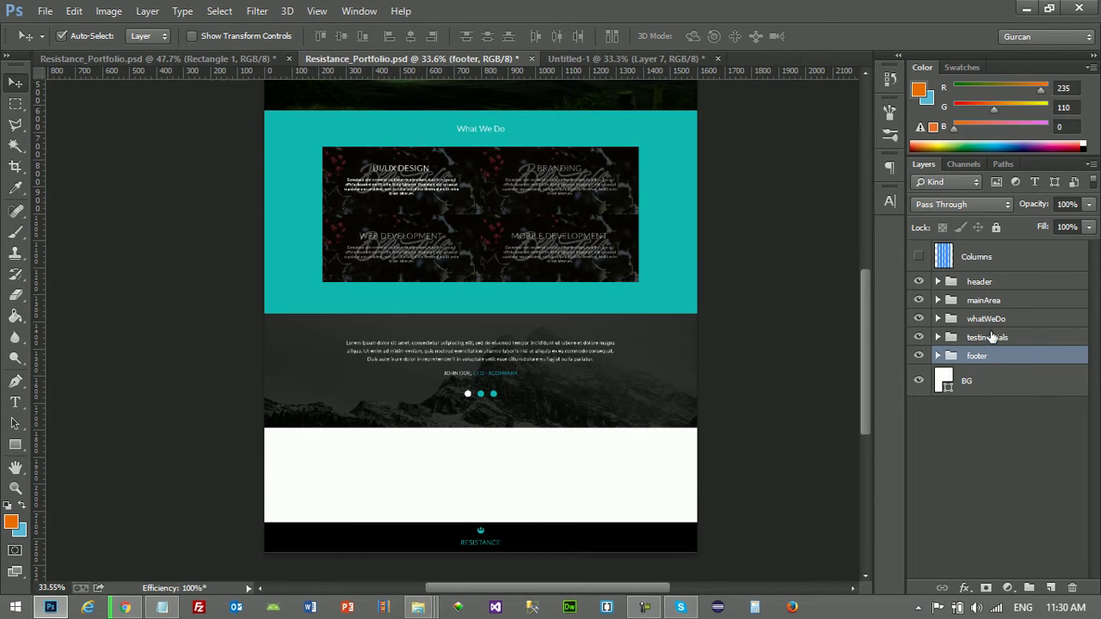
left_click(992, 337)
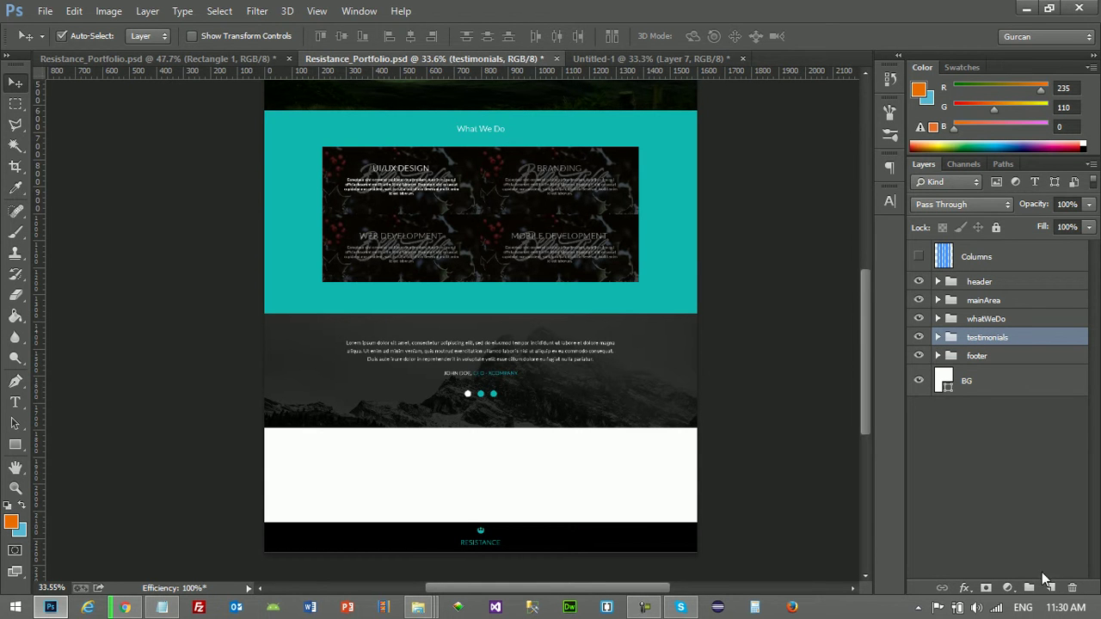
left_click(1073, 587)
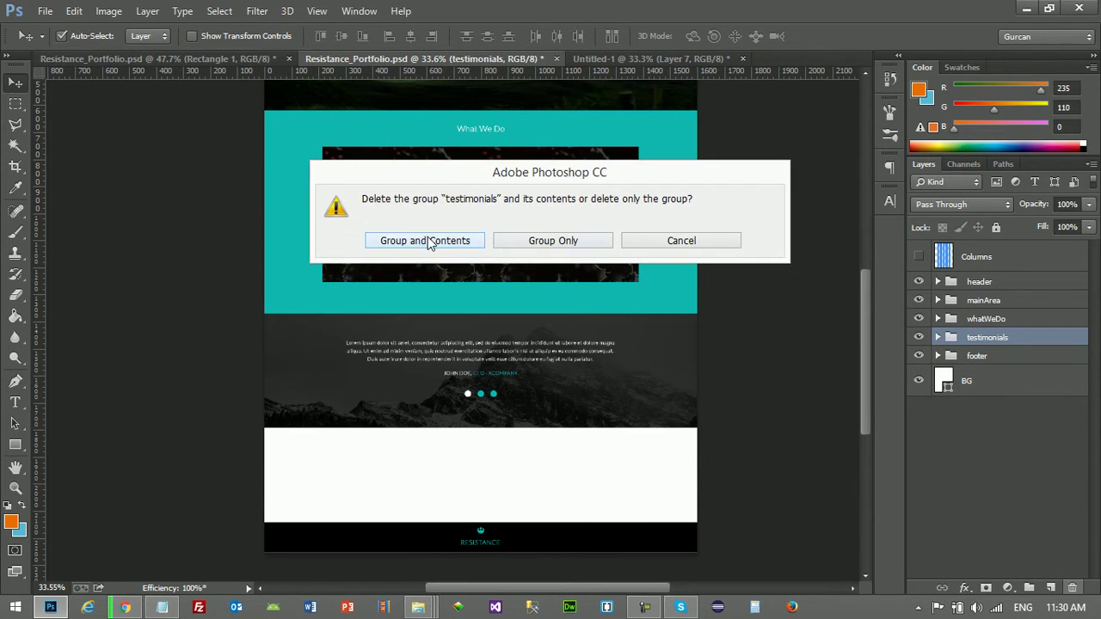
left_click(430, 243)
left_click(986, 320)
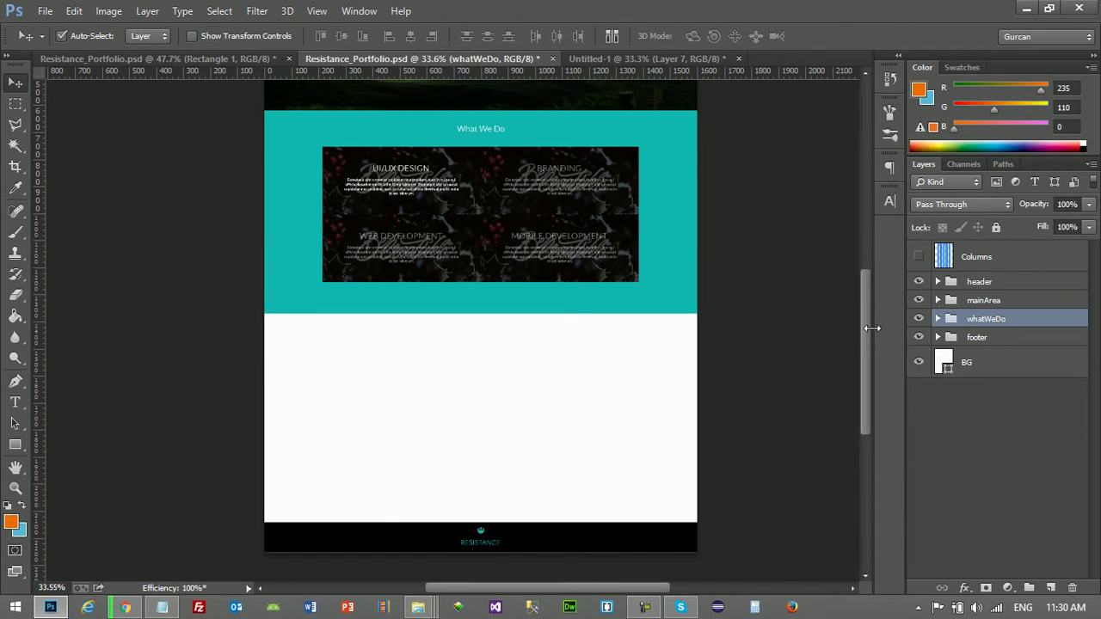
left_click_drag(864, 333, 863, 290)
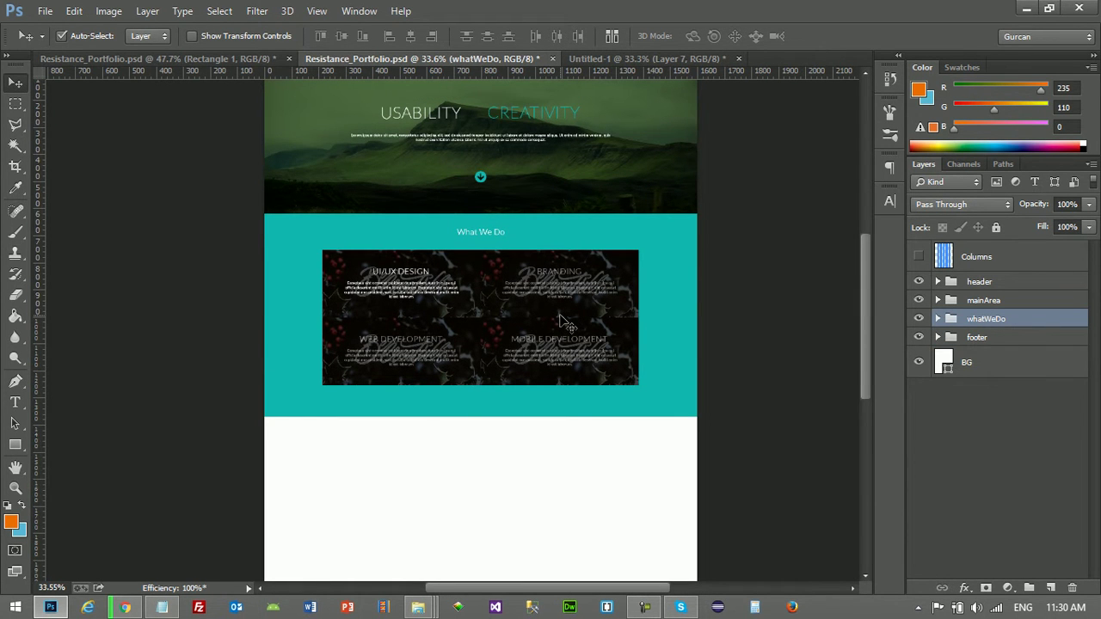
left_click(1072, 587)
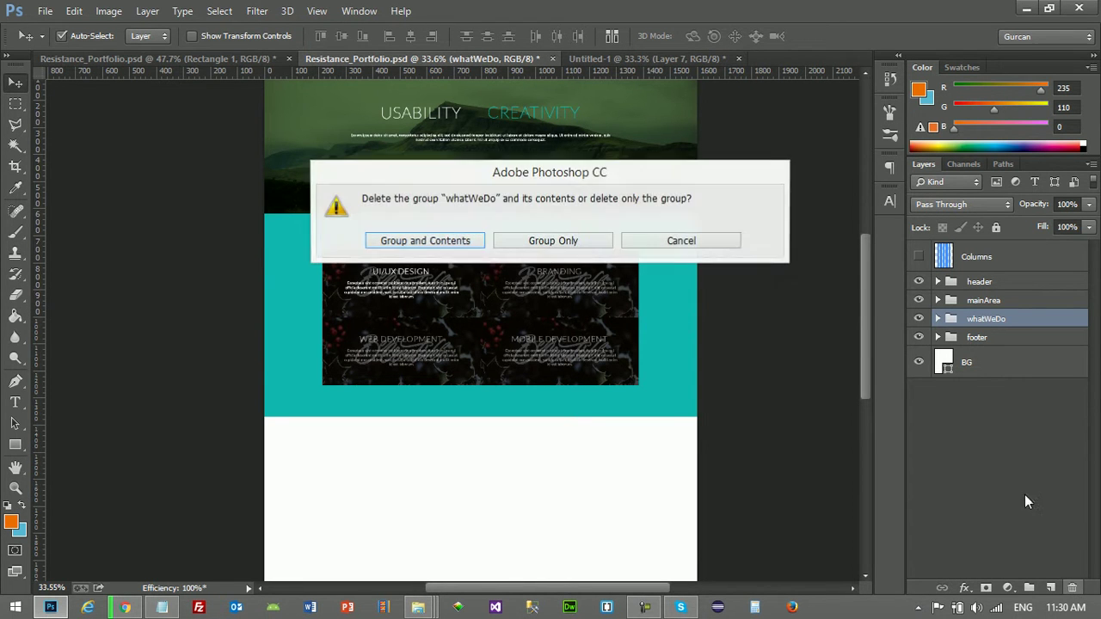
left_click(453, 240)
mouse_move(866, 315)
left_mouse_down()
mouse_move(866, 269)
mouse_move(866, 381)
mouse_move(863, 266)
left_mouse_up()
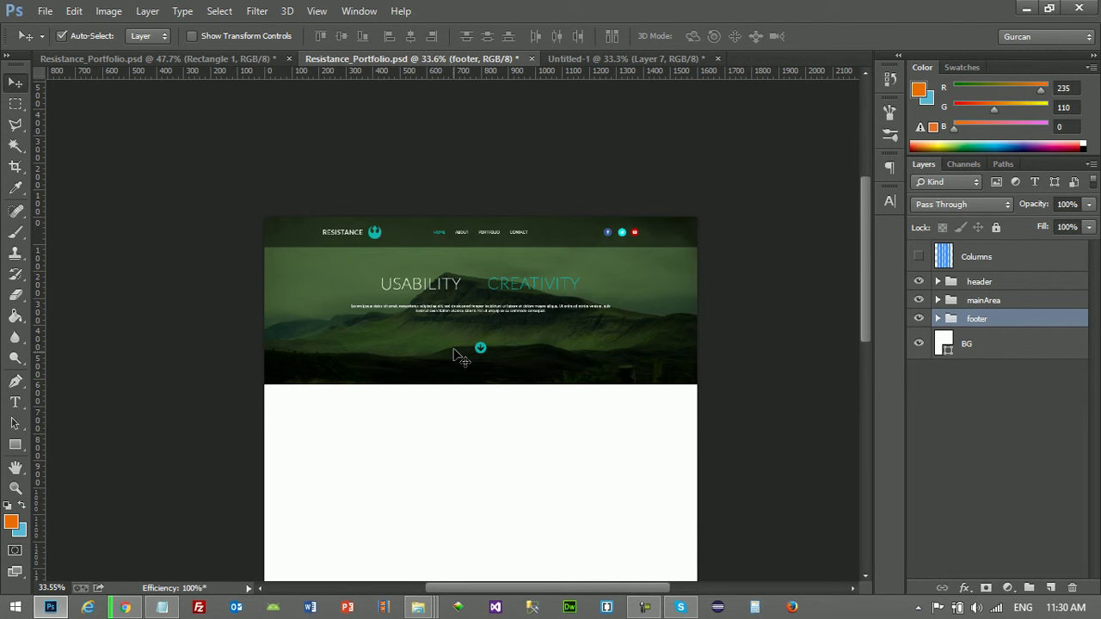
Step: Make the HOME nav menu item white (#ffffff)
scroll(465, 343, "up", 1)
scroll(465, 342, "up", 5)
scroll(465, 342, "up", 2)
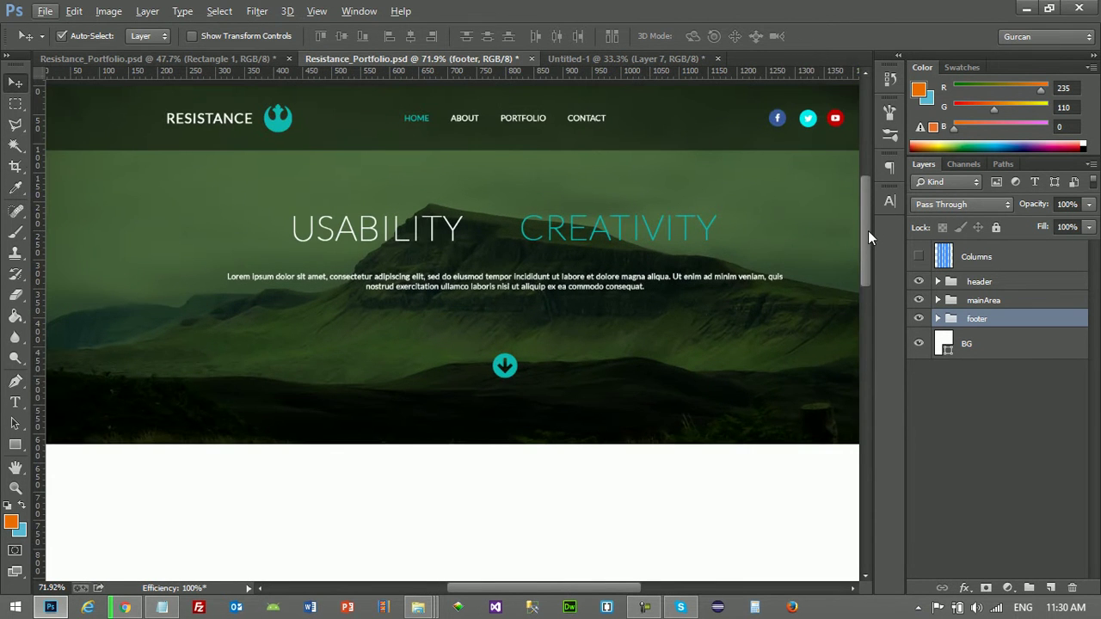
left_click_drag(867, 241, 874, 210)
scroll(400, 310, "up", 1)
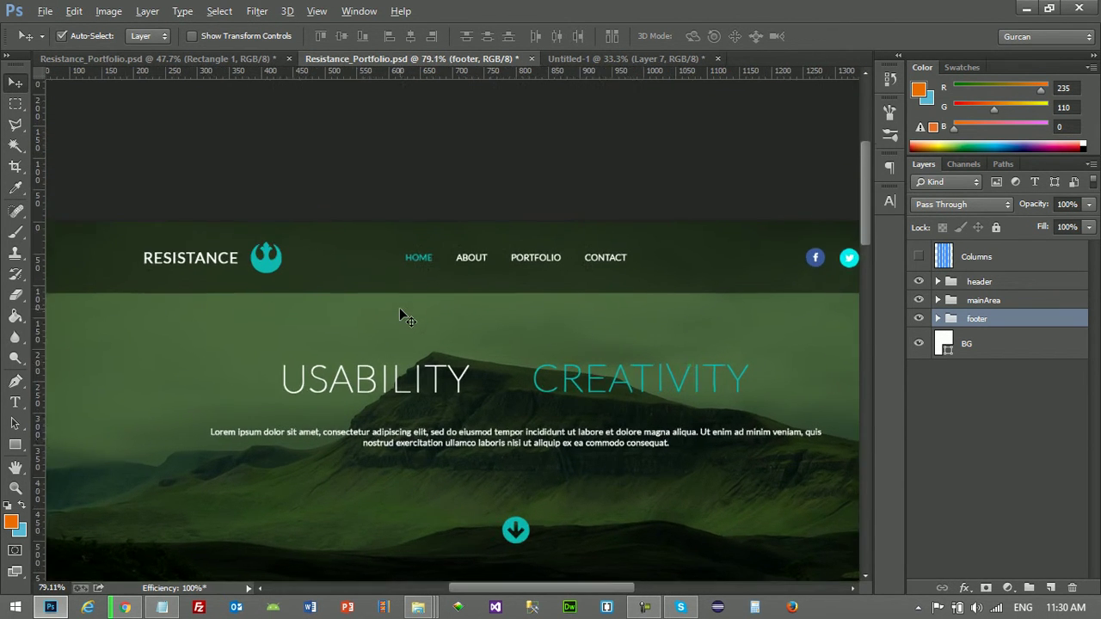
scroll(397, 293, "up", 1)
left_click(15, 403)
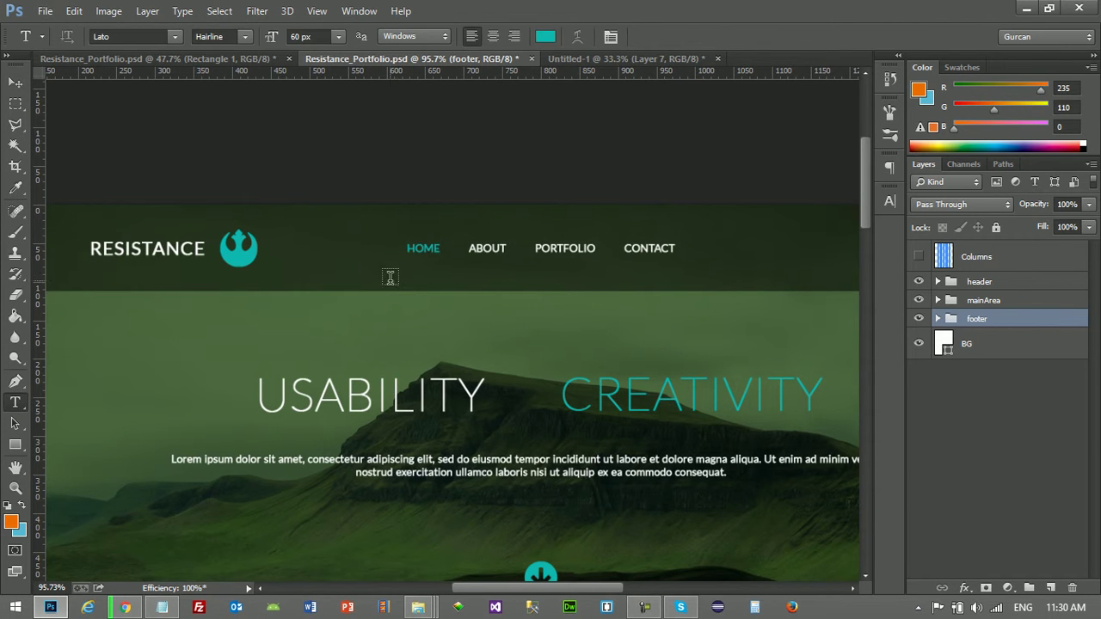
left_click(426, 248)
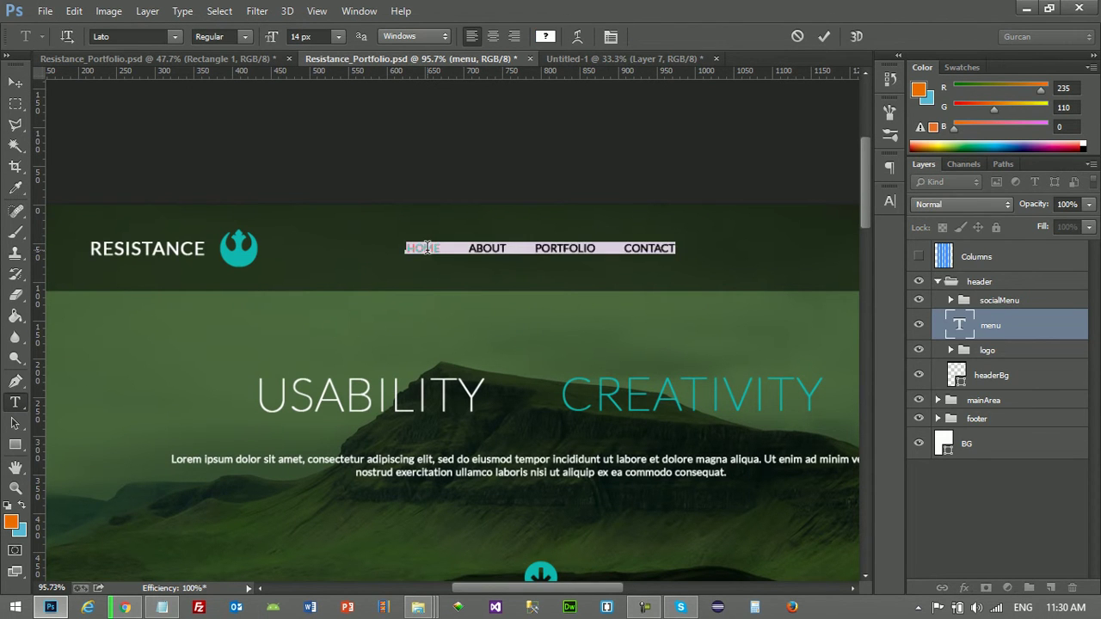
double_click(425, 248)
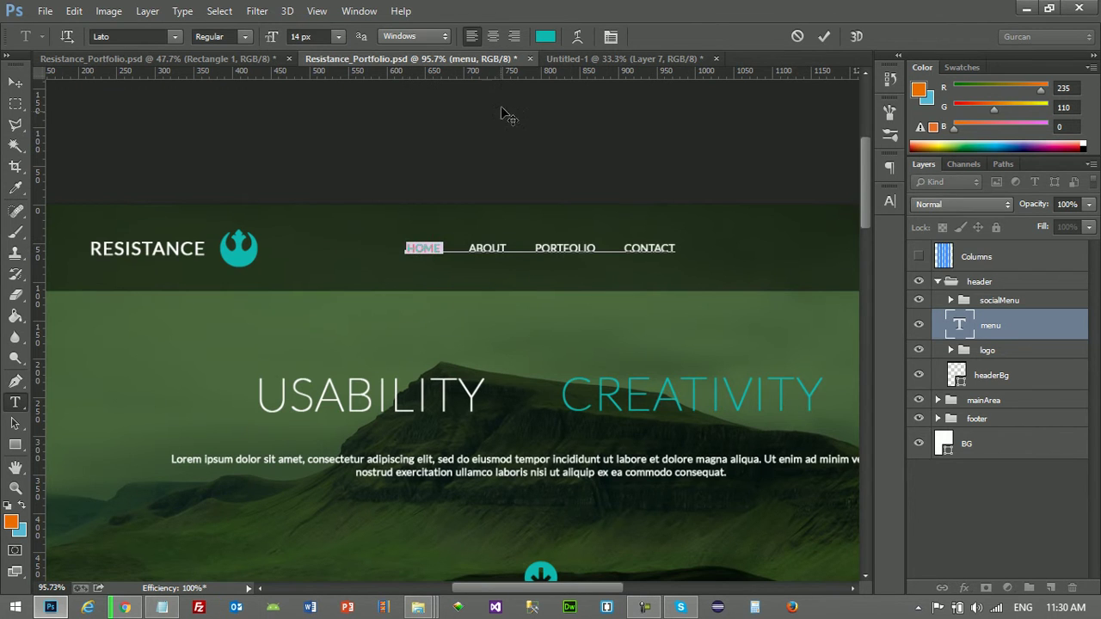
left_click(547, 36)
type("ffffff")
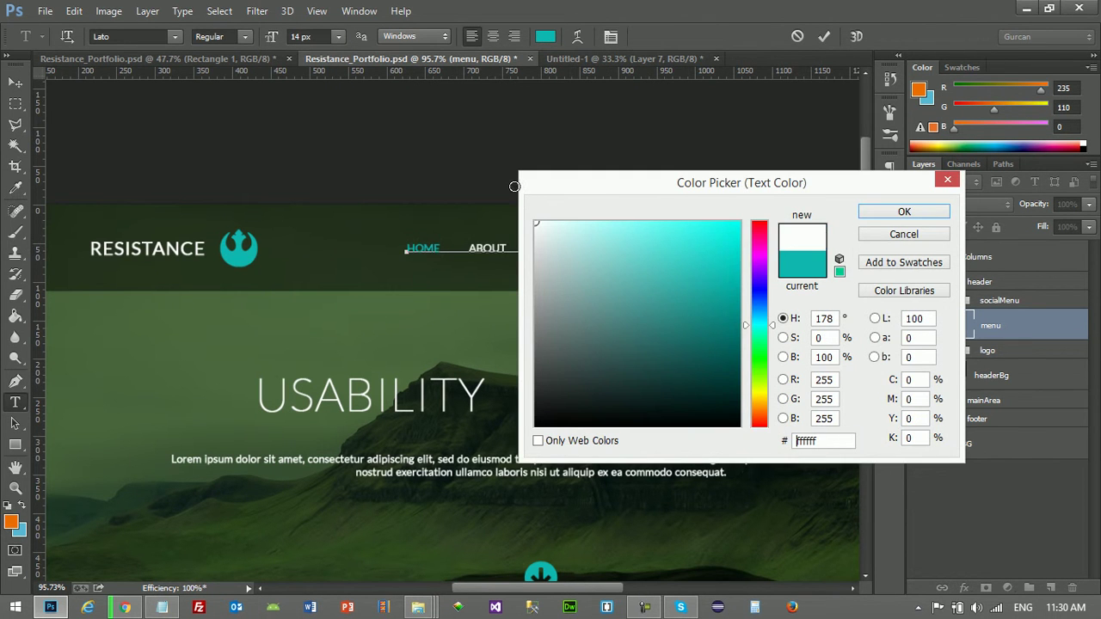
left_click(904, 212)
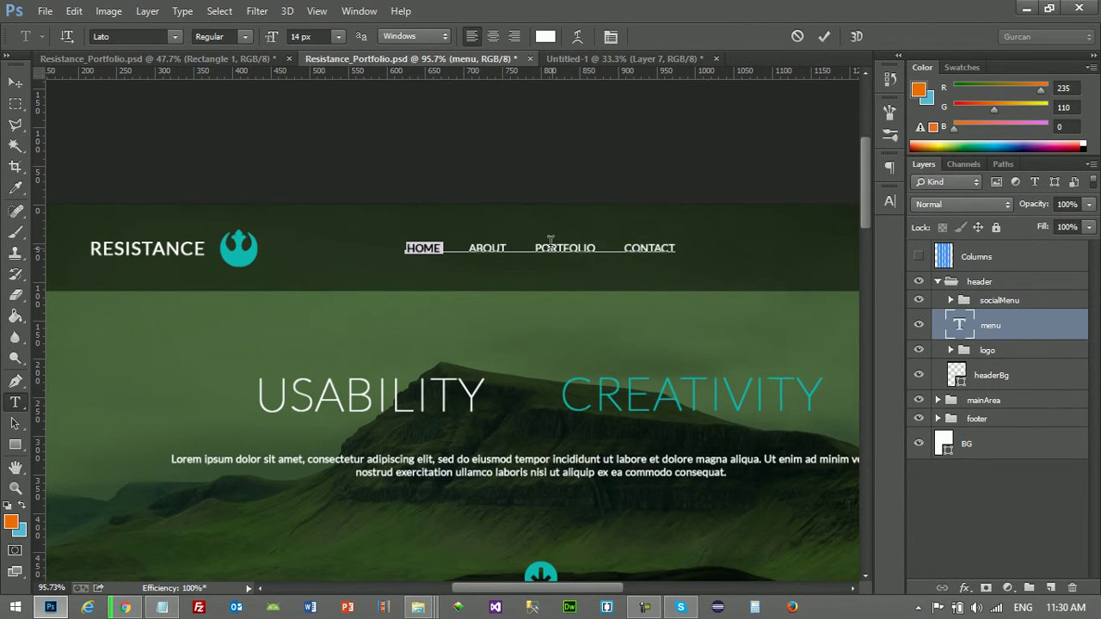
Step: Colour the PORTFOLIO menu item teal #11b7b1, sampled from the logo, and commit
left_click(555, 248)
left_click_drag(596, 248, 537, 247)
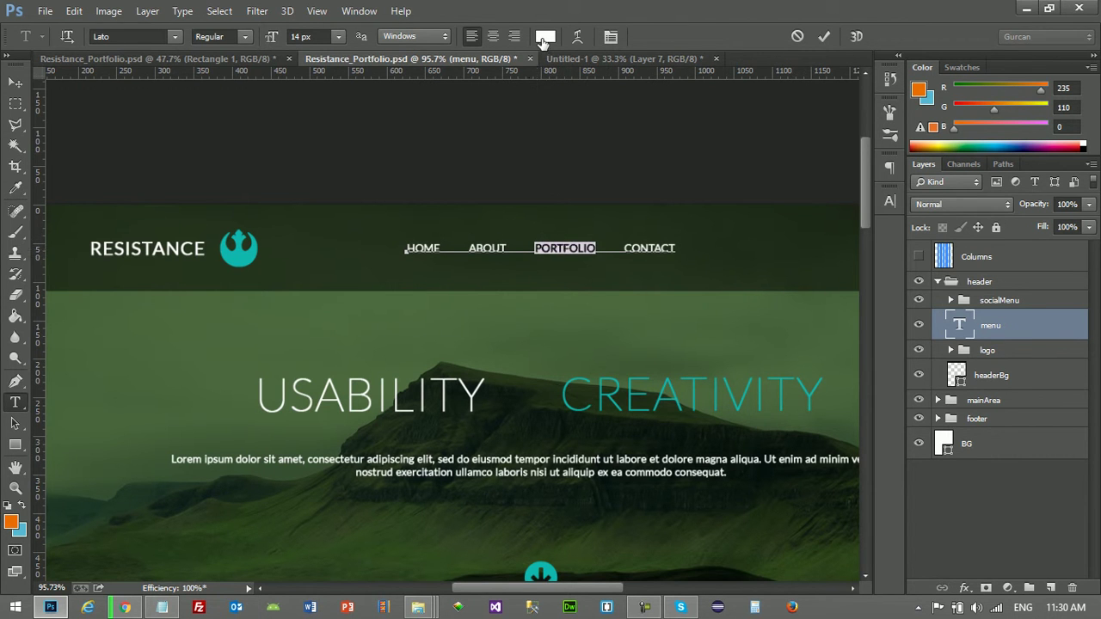
left_click(544, 38)
left_click(245, 251)
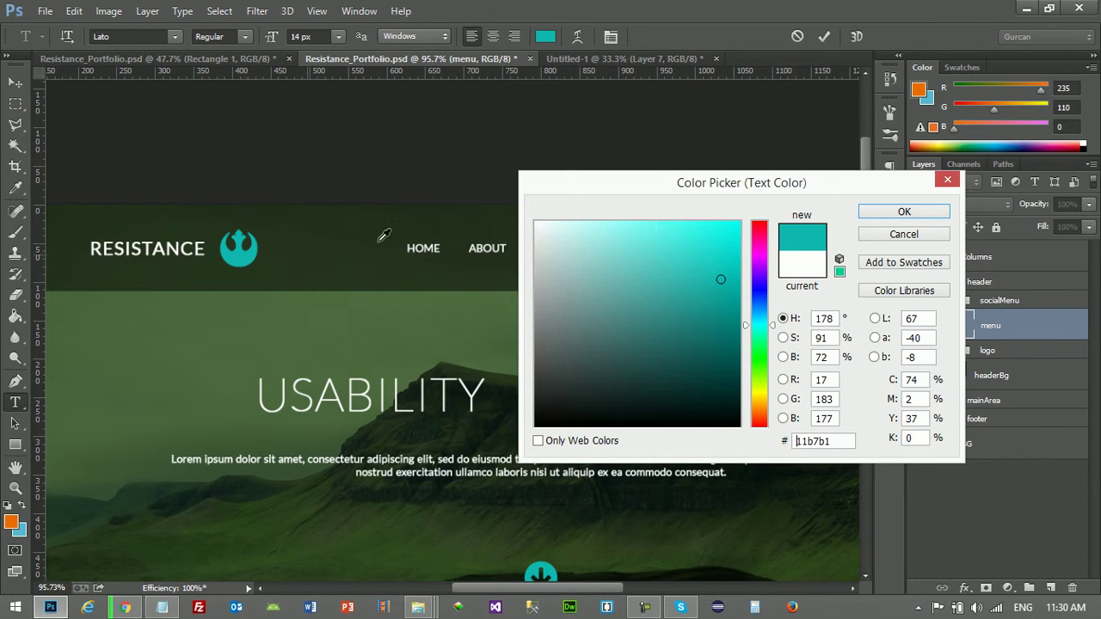
left_click(903, 212)
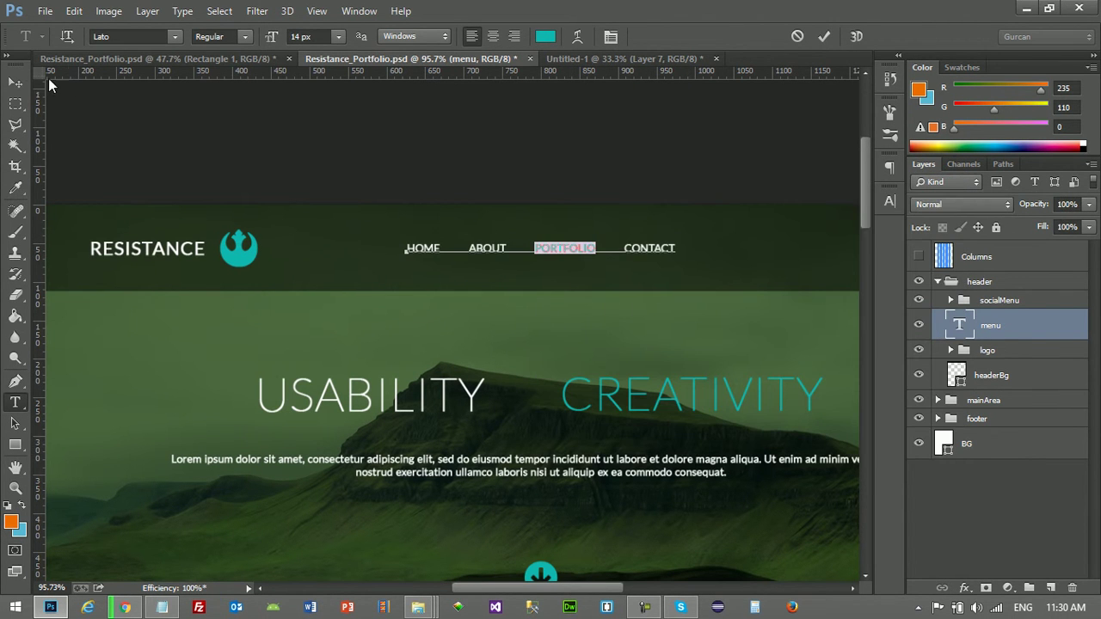
left_click(15, 83)
left_click(422, 184)
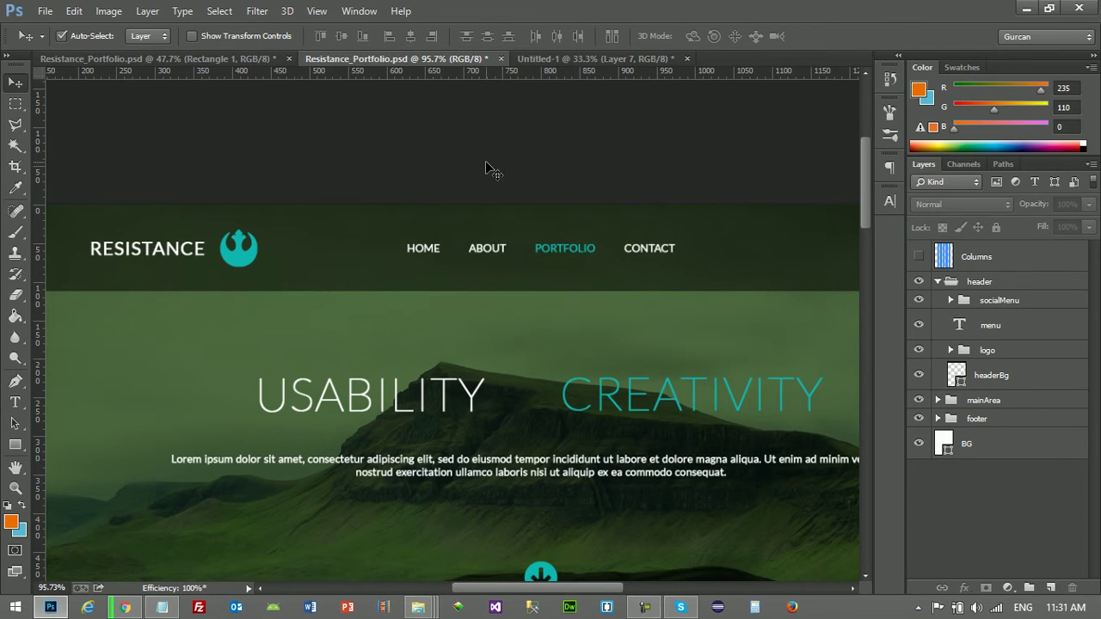
scroll(513, 169, "down", 2)
scroll(514, 170, "down", 2)
scroll(510, 163, "down", 1)
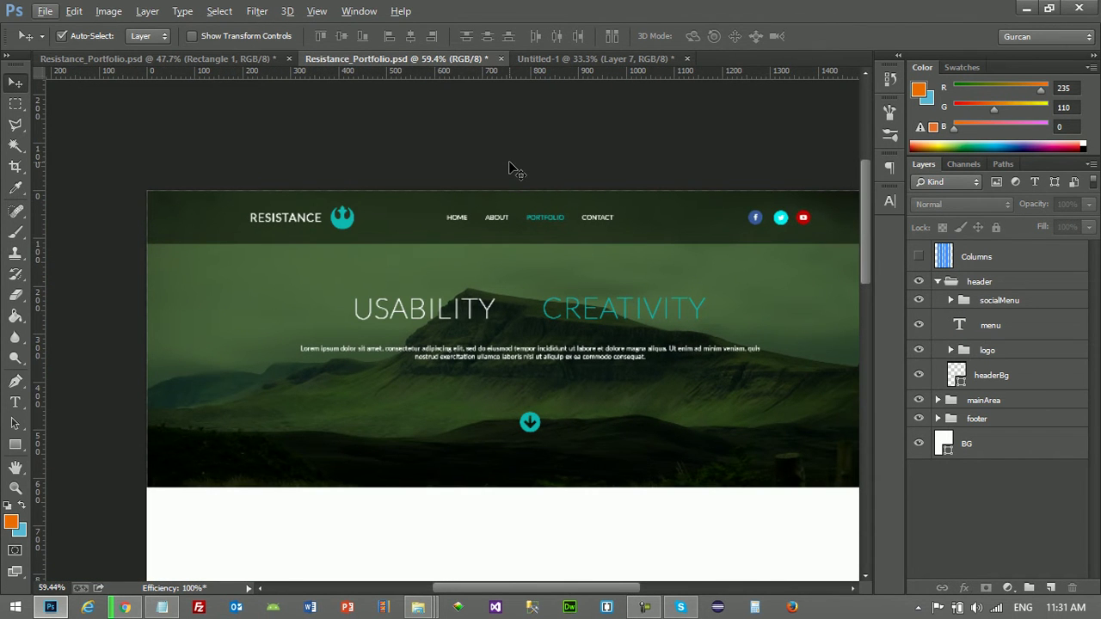
left_click_drag(511, 588, 526, 590)
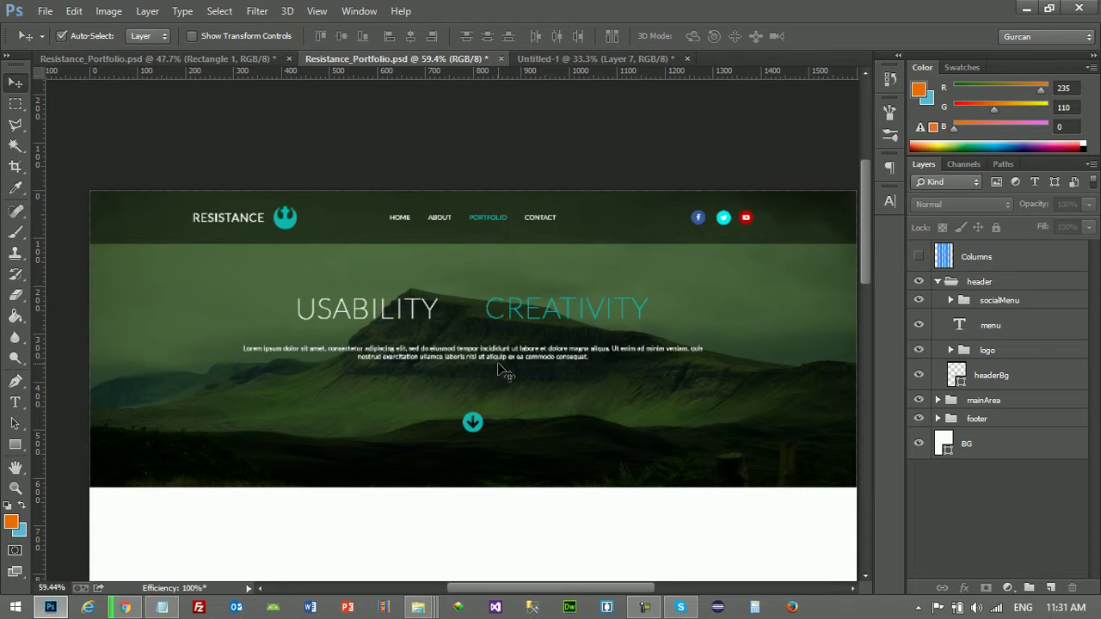
scroll(503, 370, "up", 2)
scroll(503, 370, "up", 2)
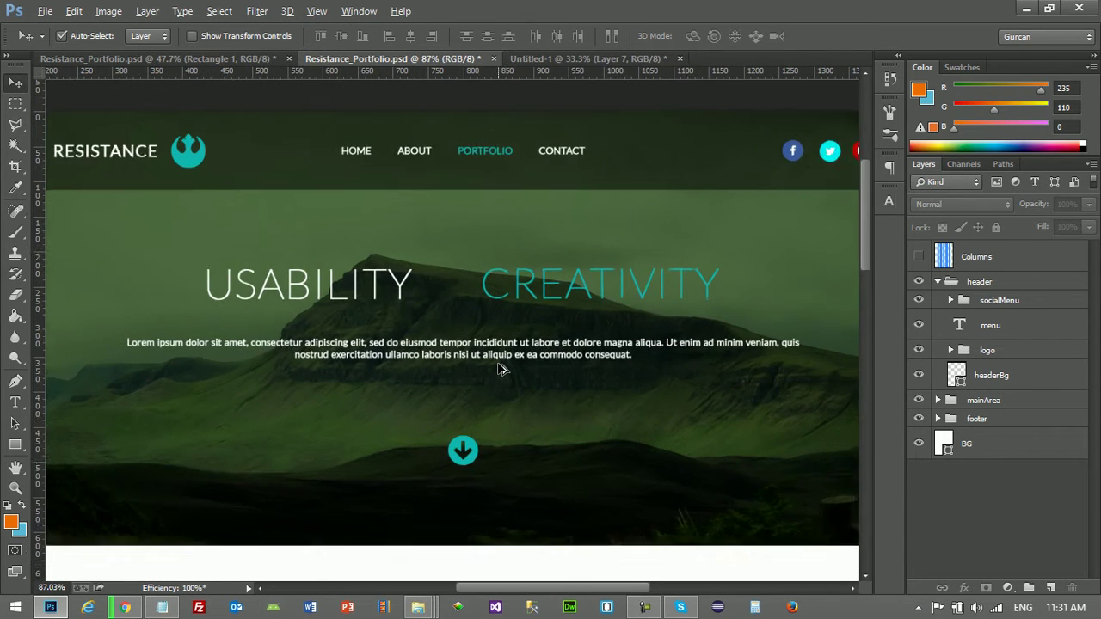
scroll(504, 370, "up", 1)
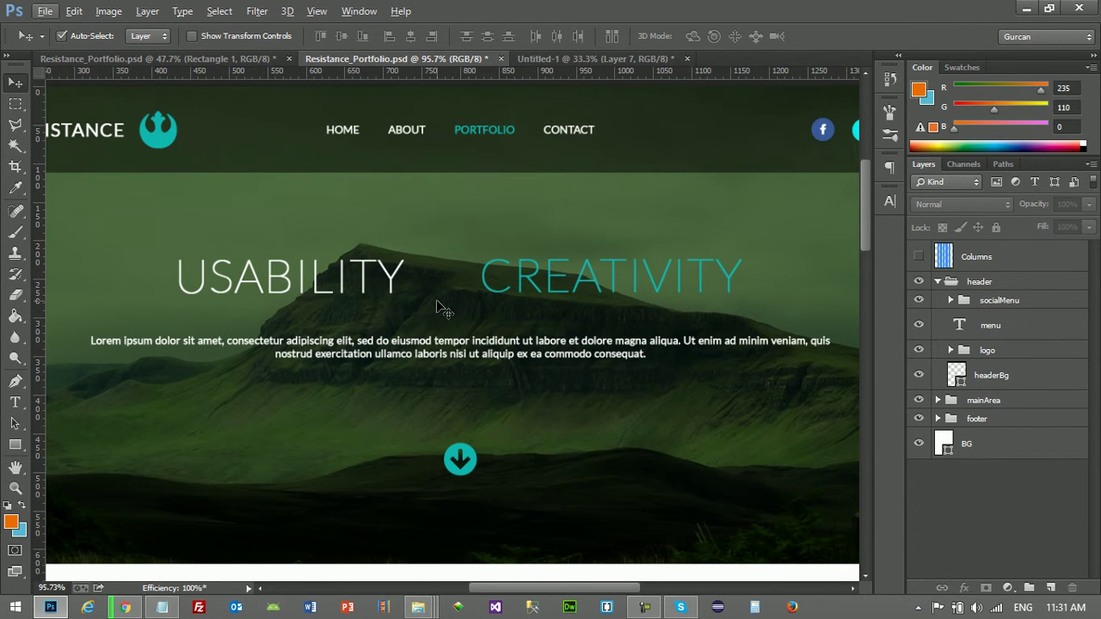
scroll(484, 277, "down", 2)
scroll(489, 286, "down", 1)
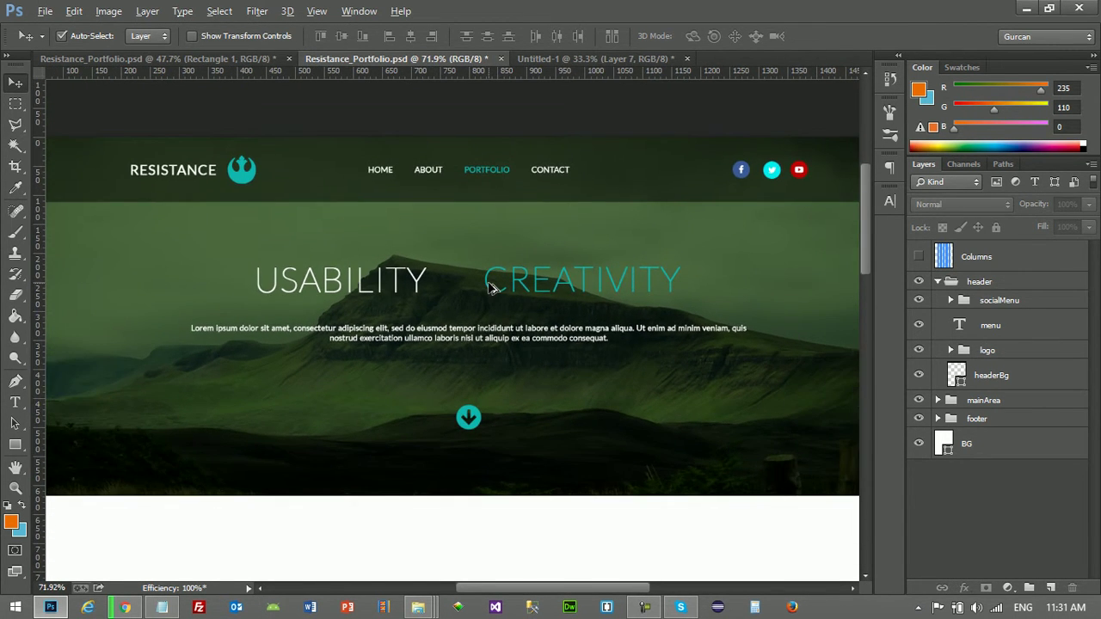
scroll(489, 287, "down", 2)
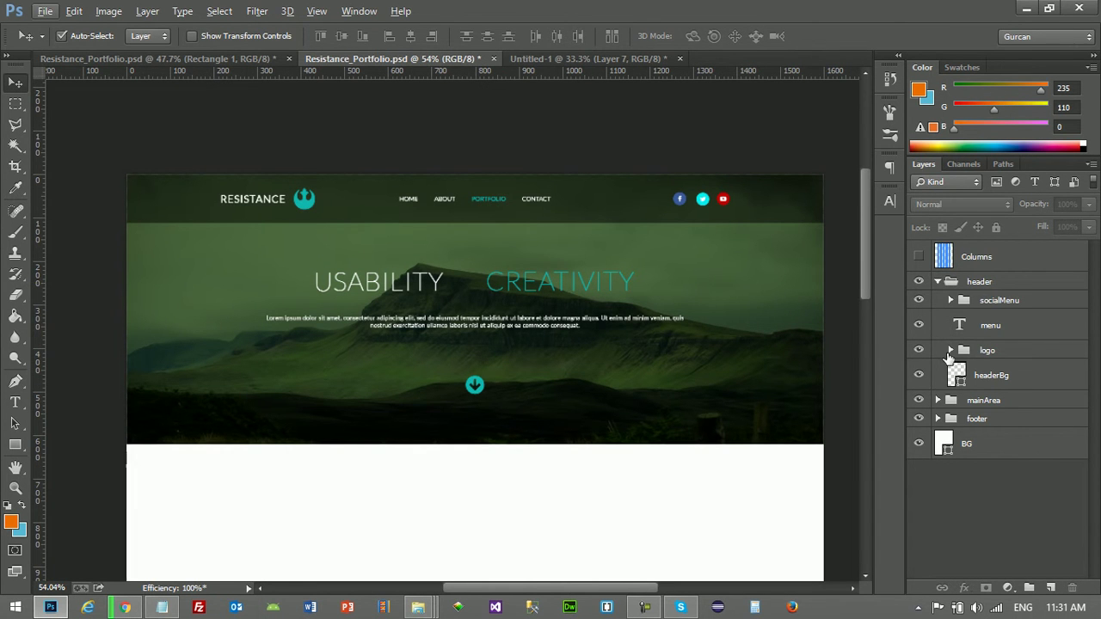
Step: Collapse the header and mainArea groups and begin editing the mainArea group name
left_click(937, 282)
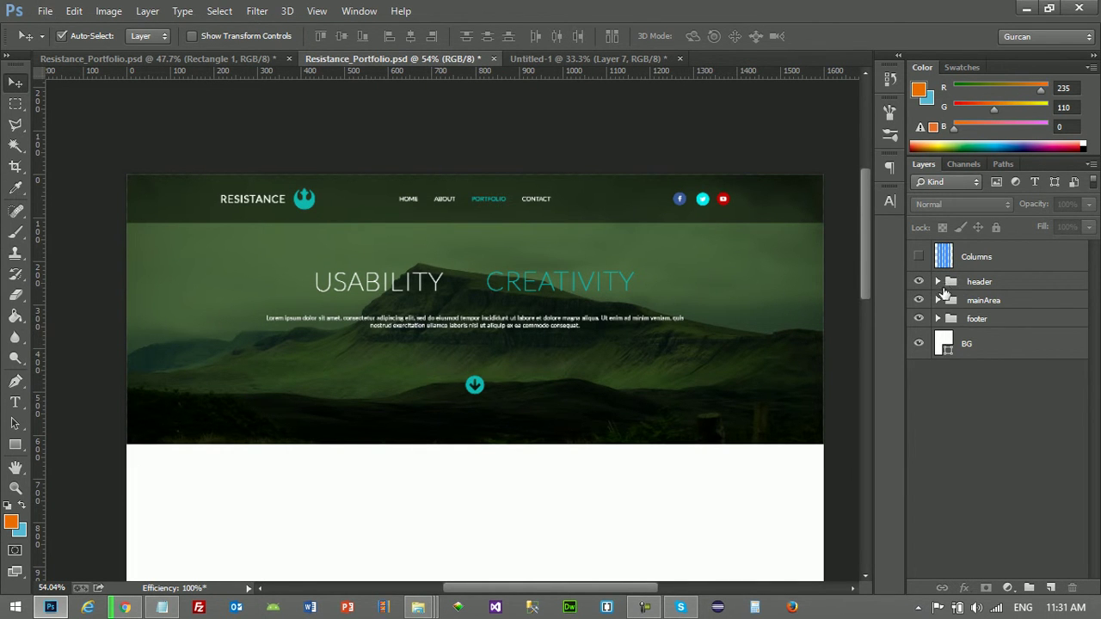
left_click(940, 302)
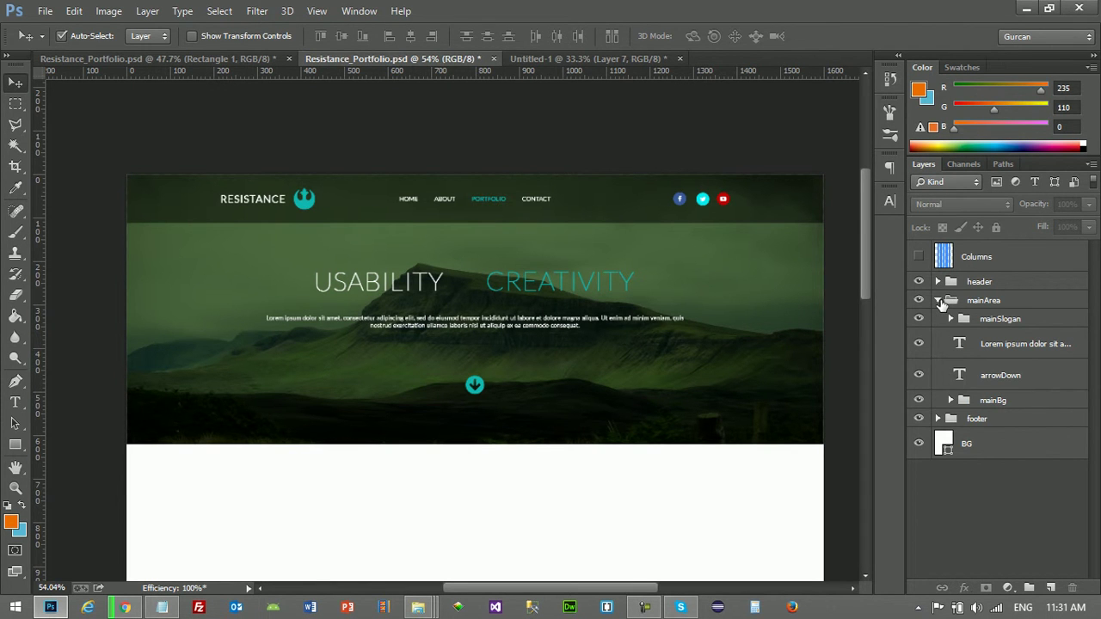
left_click(941, 303)
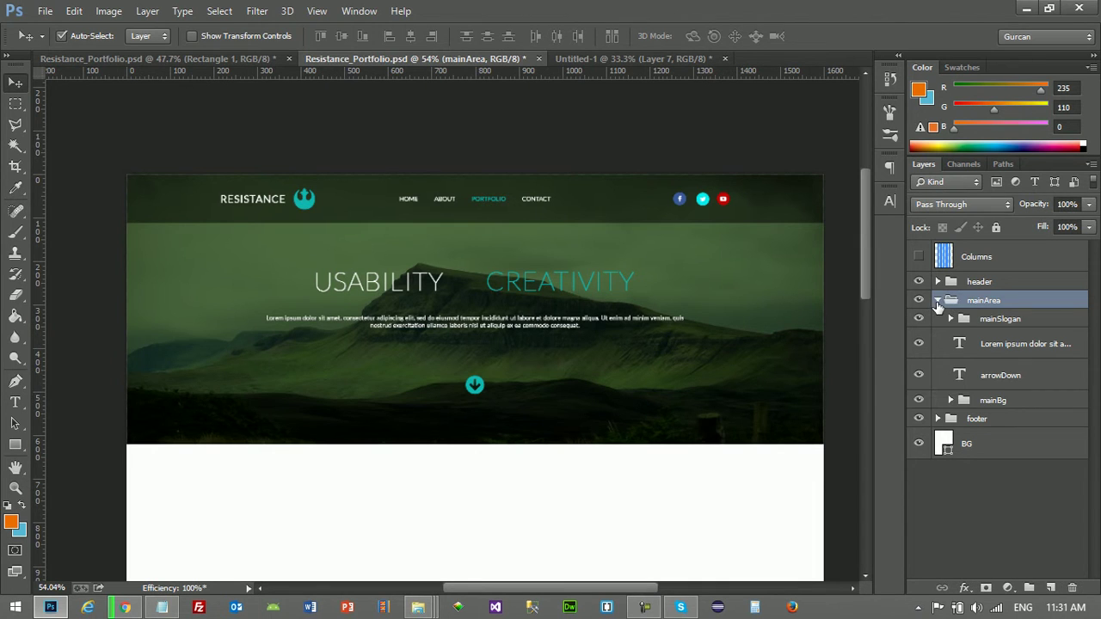
left_click(938, 301)
double_click(985, 300)
left_click(985, 300)
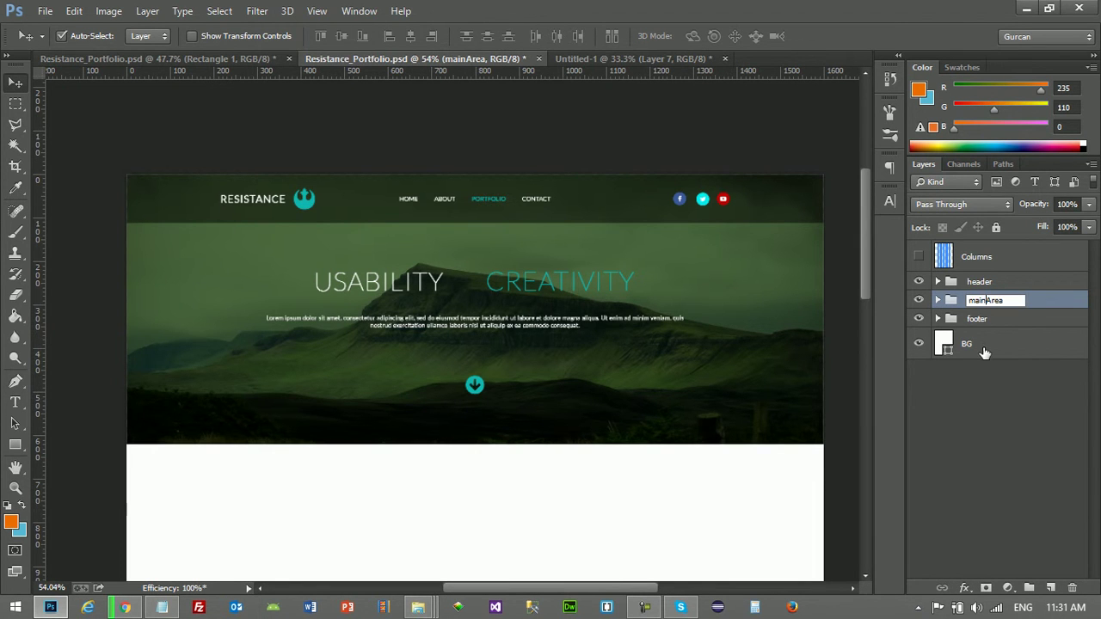
type("pc")
Step: Commit the portfolioArea name and delete the Lorem ipsum paragraph and USABILITY heading layers
left_click(1015, 408)
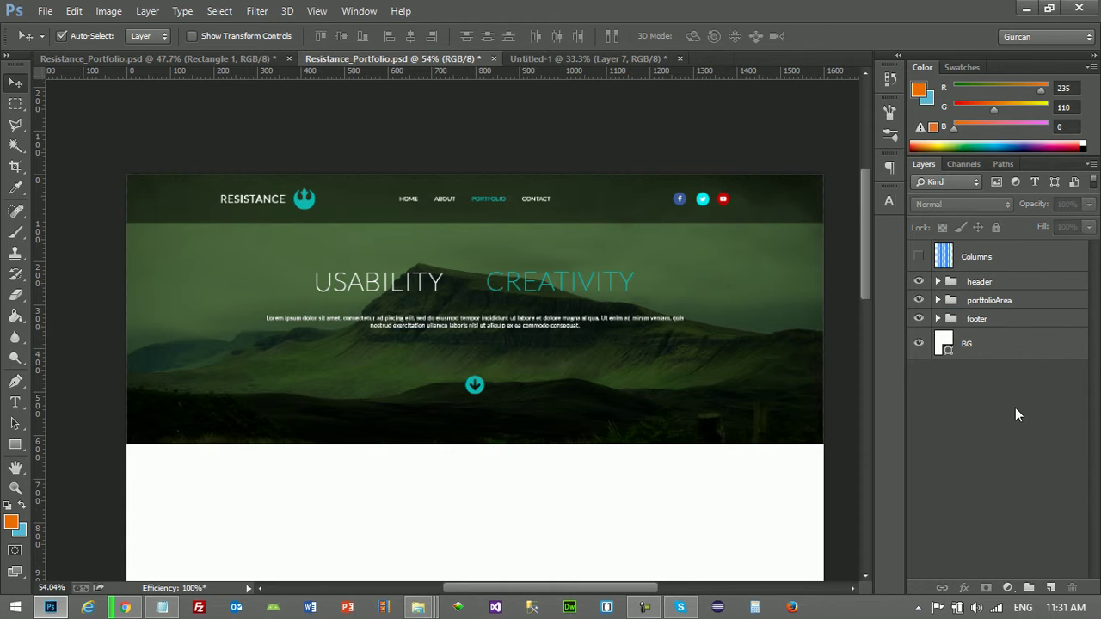
left_click(940, 300)
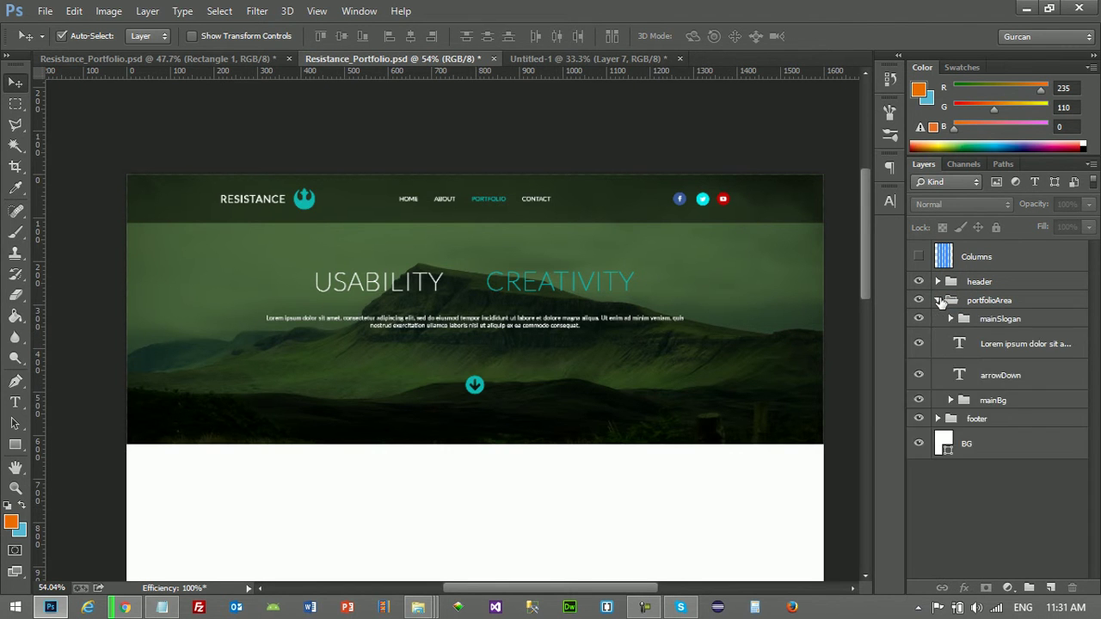
left_click(975, 346)
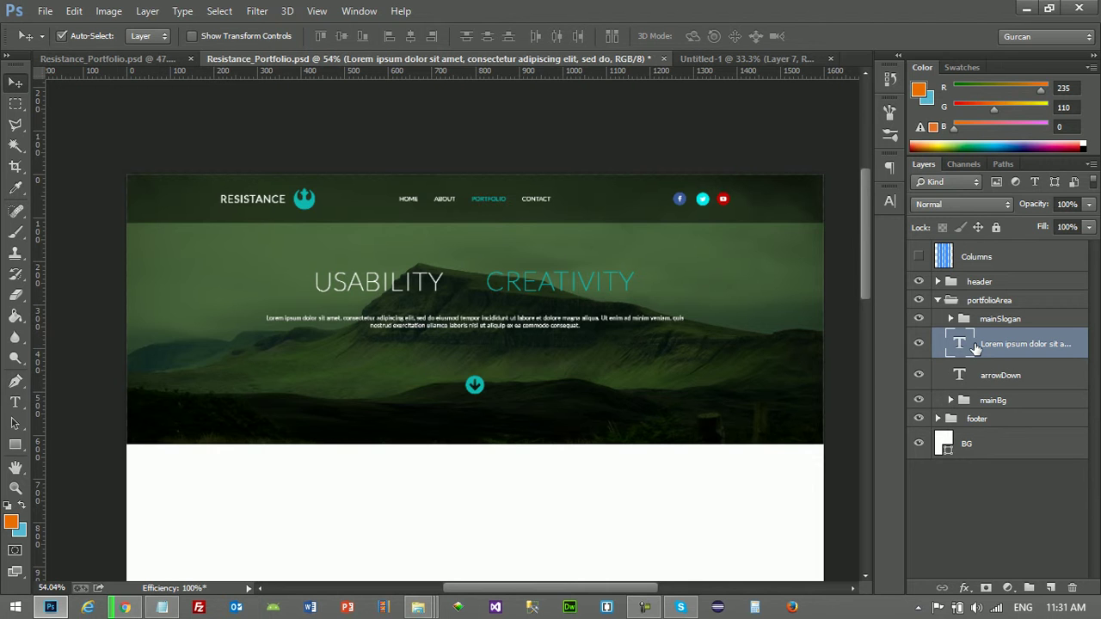
key("Delete")
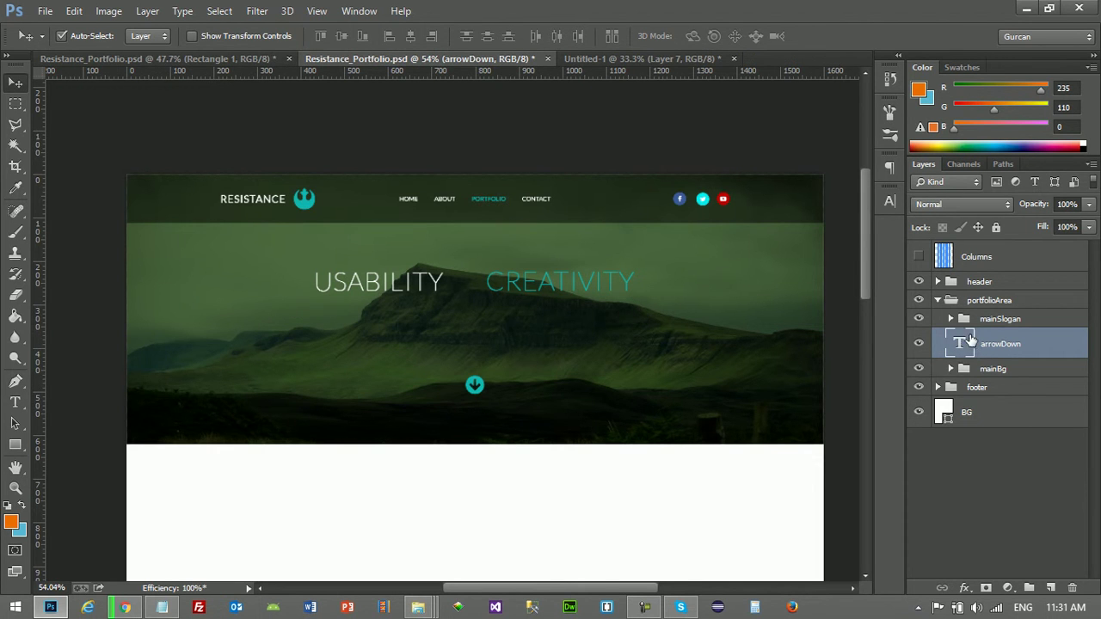
left_click(950, 319)
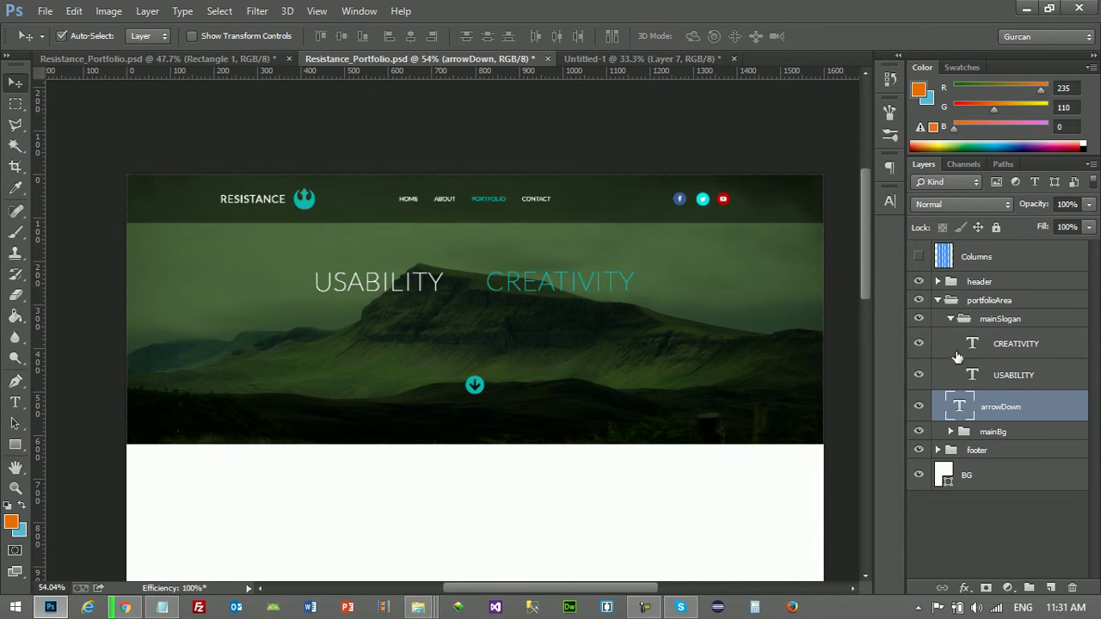
left_click(1005, 378)
key("Delete")
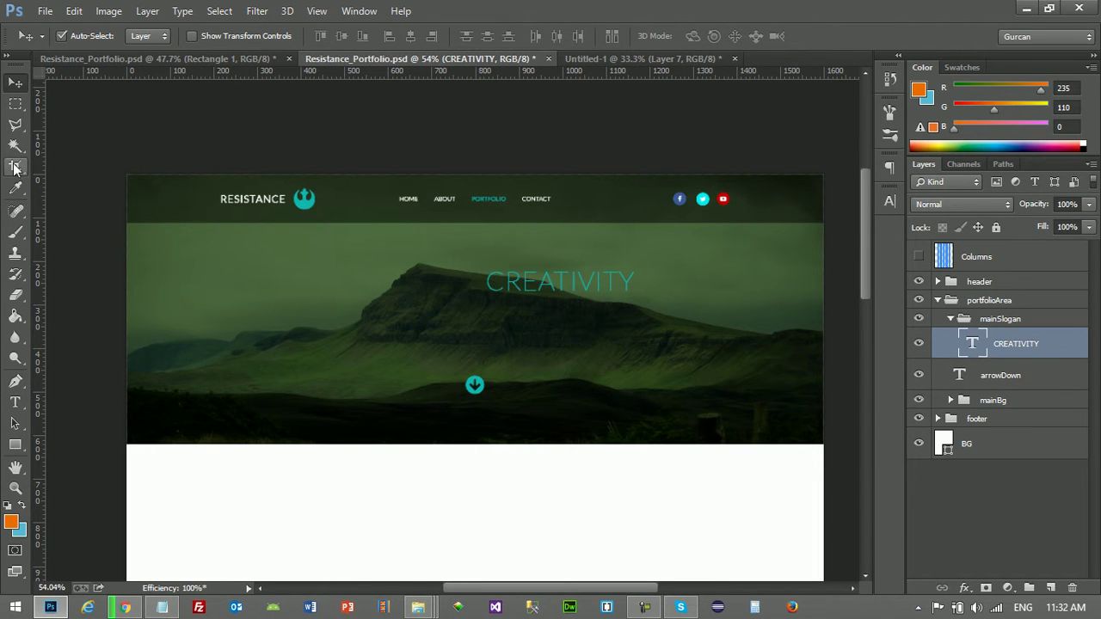
Step: Retype the CREATIVITY banner heading as PORTFOLIO, then select the whole canvas
left_click(15, 404)
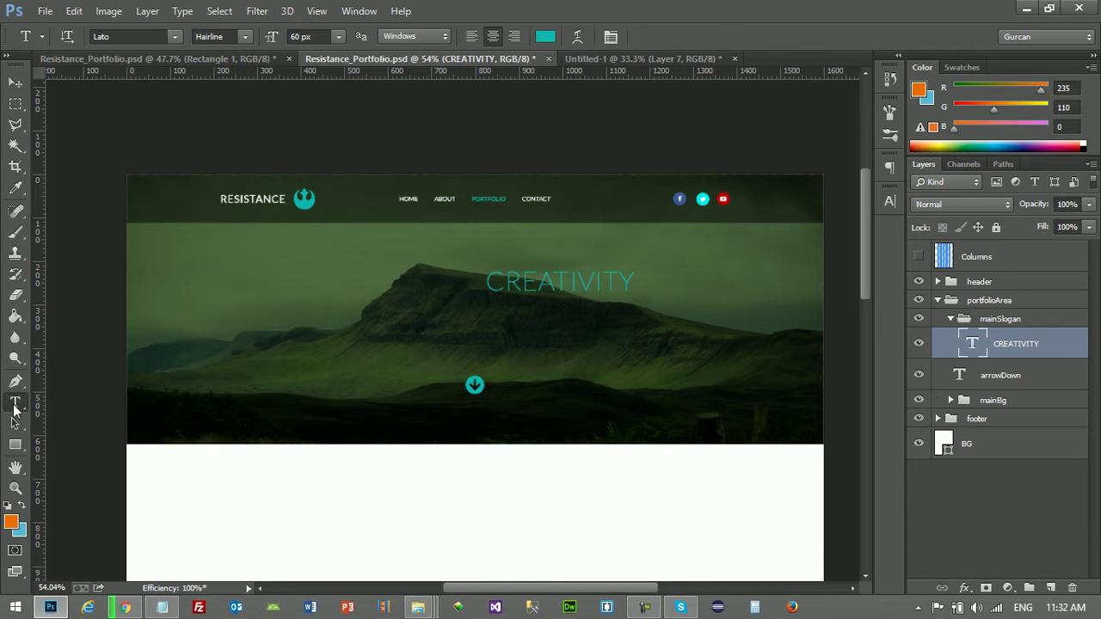
left_click(548, 280)
key("Right")
key("Right")
key("Right")
key("Right")
key("Right")
key("Right")
key("BackSpace")
key("BackSpace")
key("BackSpace")
key("BackSpace")
type("PORTFOLI")
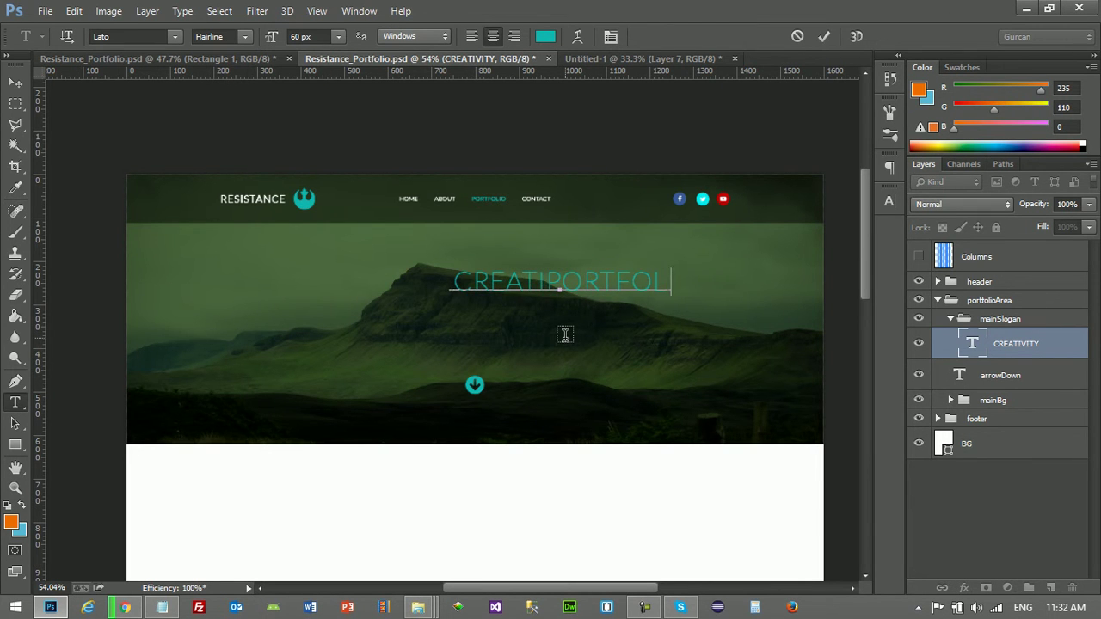
type("O")
key("Left")
key("Left")
key("Left")
key("Left")
key("Left")
key("Left")
key("BackSpace")
key("BackSpace")
key("BackSpace")
key("BackSpace")
key("BackSpace")
key("BackSpace")
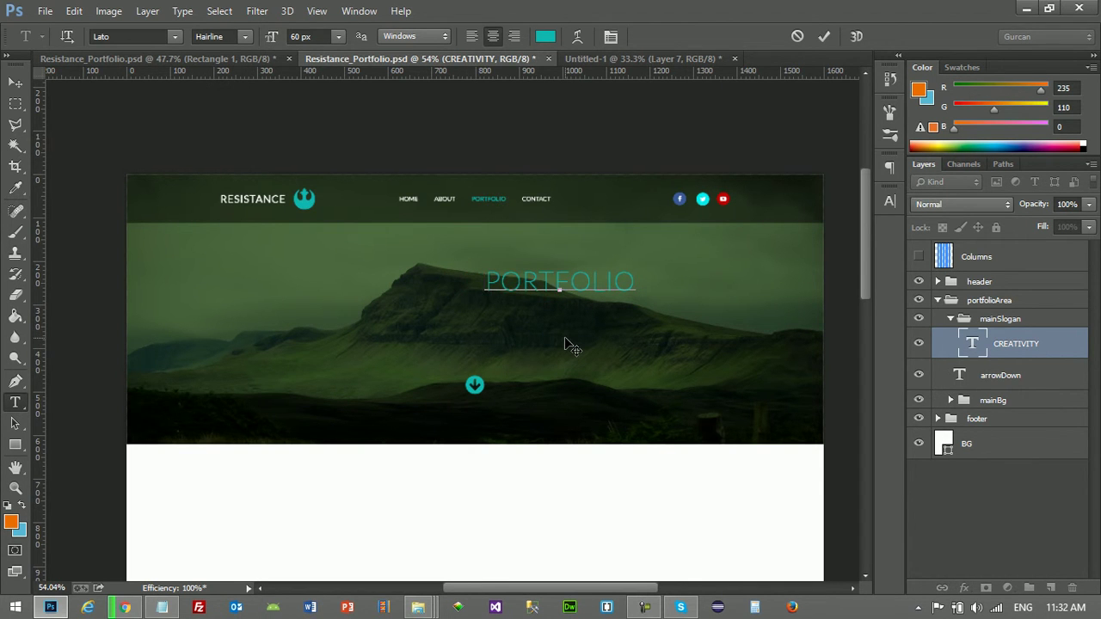
left_click(1033, 344)
left_click(1028, 371)
left_click(1015, 345)
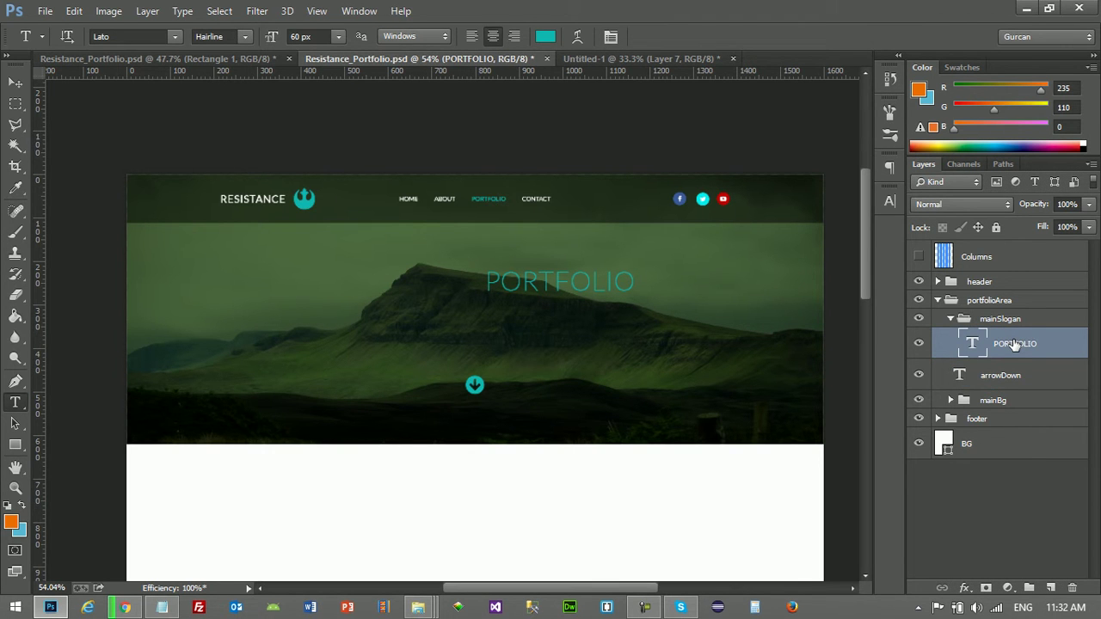
key("ctrl+a")
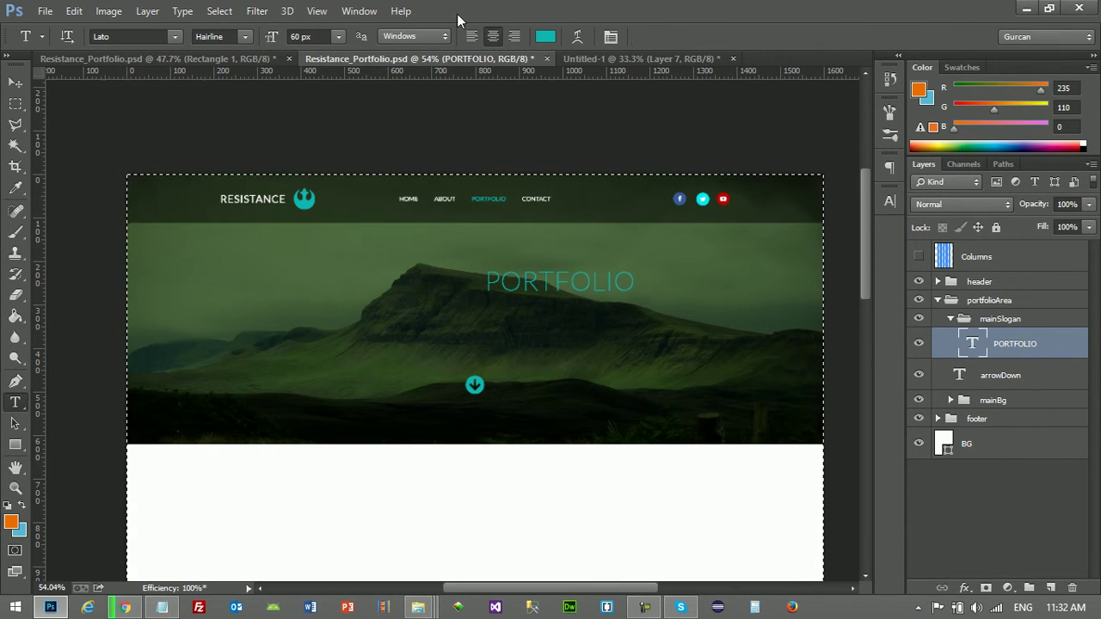
Step: Centre the PORTFOLIO heading horizontally on the canvas and drop the selection
left_click(15, 85)
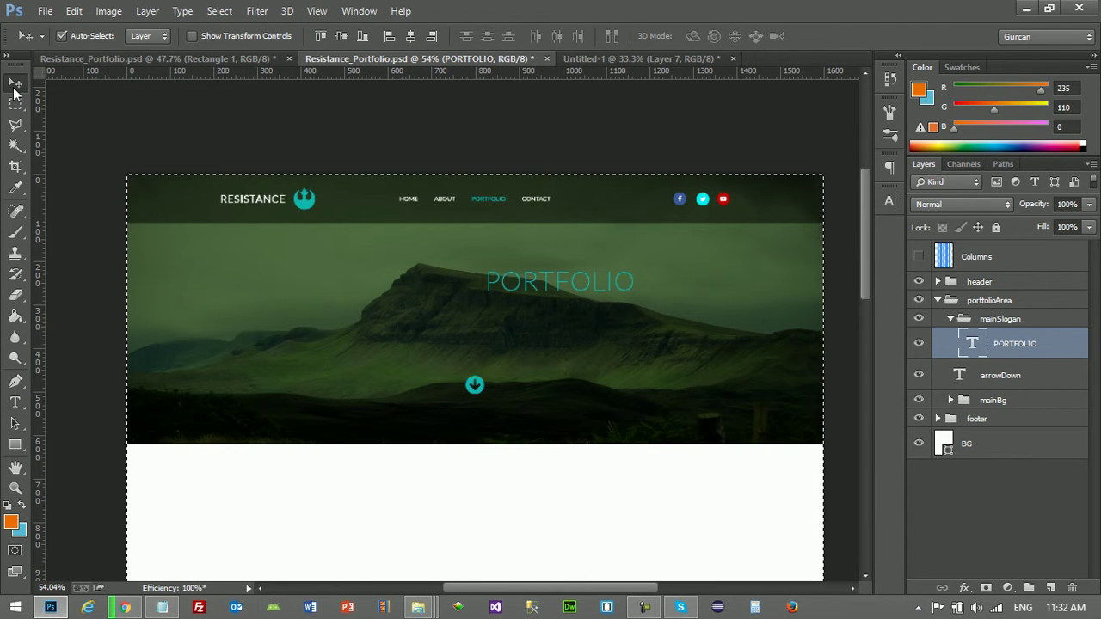
left_click(410, 37)
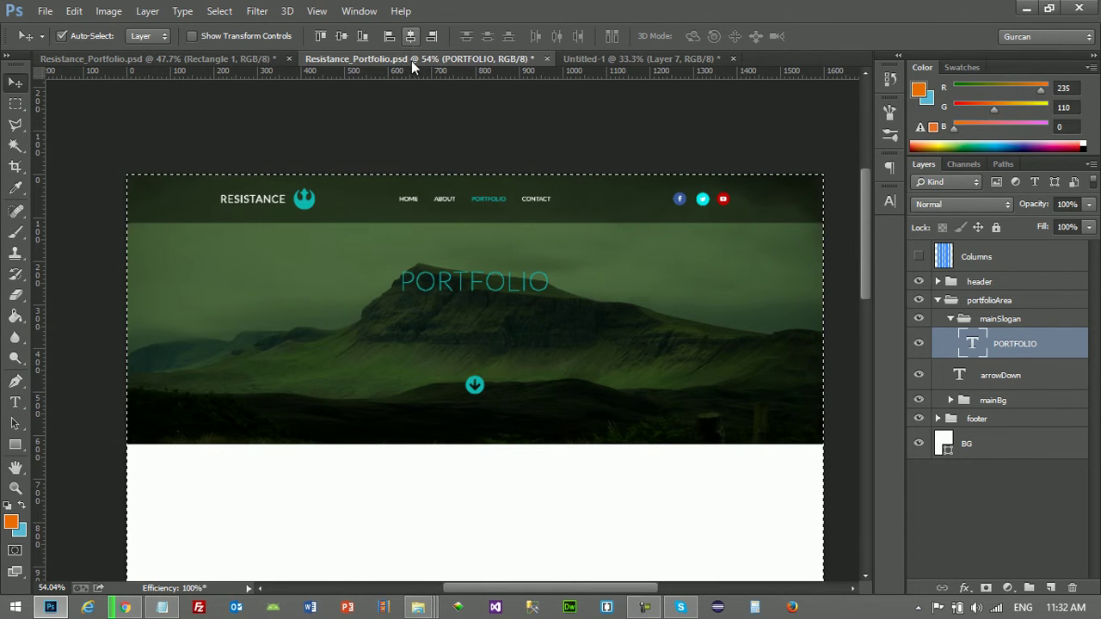
left_click(21, 103)
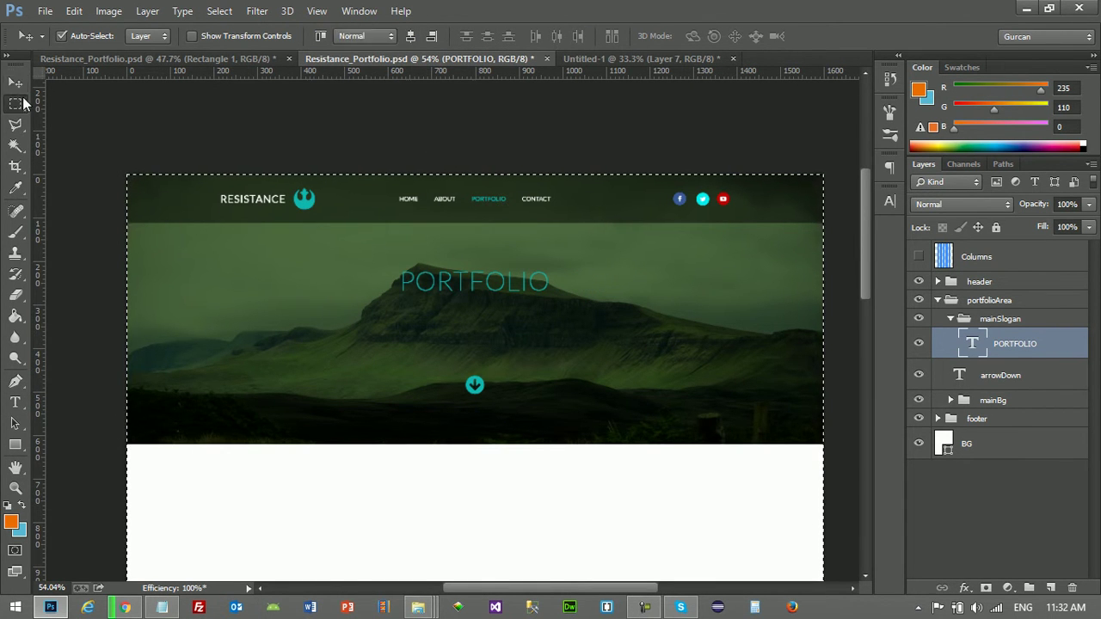
left_click(126, 112)
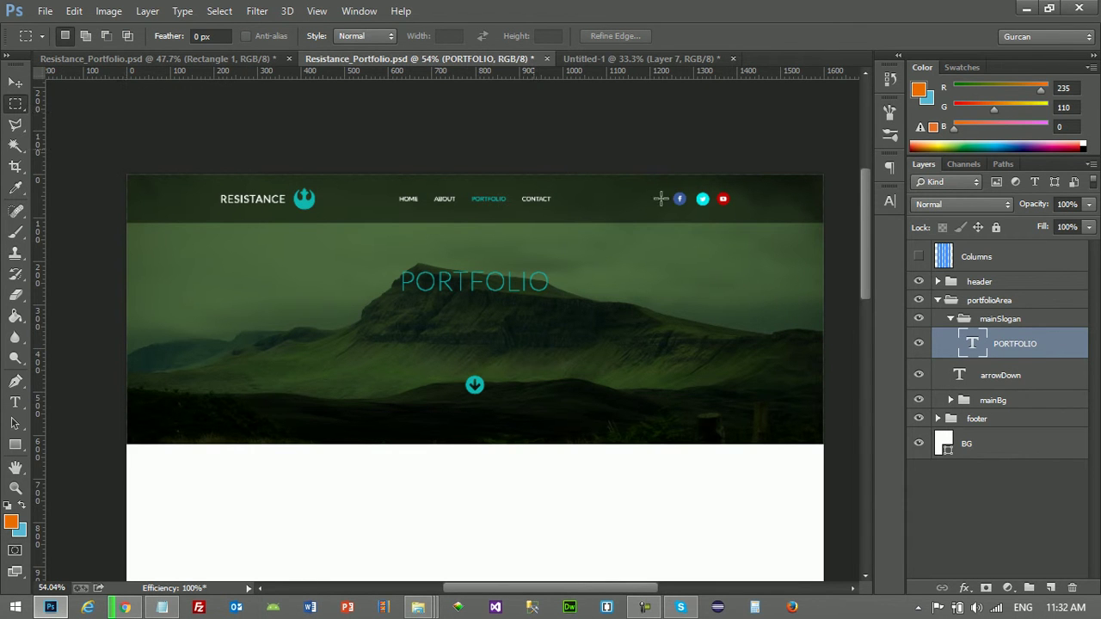
Step: Delete the round arrowDown layer from the banner
left_click(1008, 376)
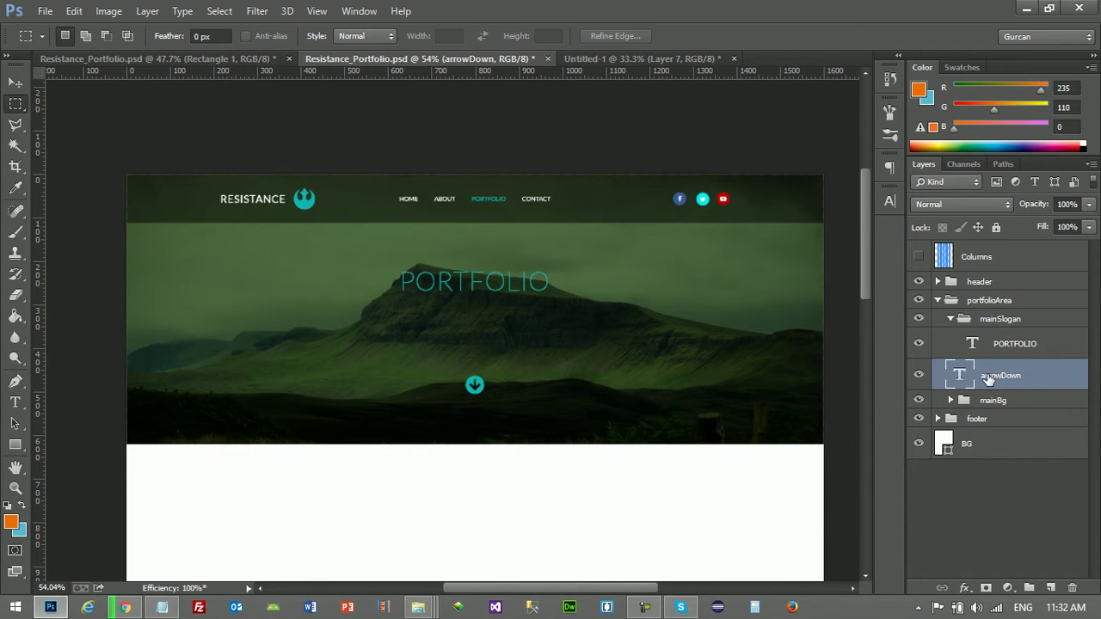
left_click(1071, 588)
left_click(400, 243)
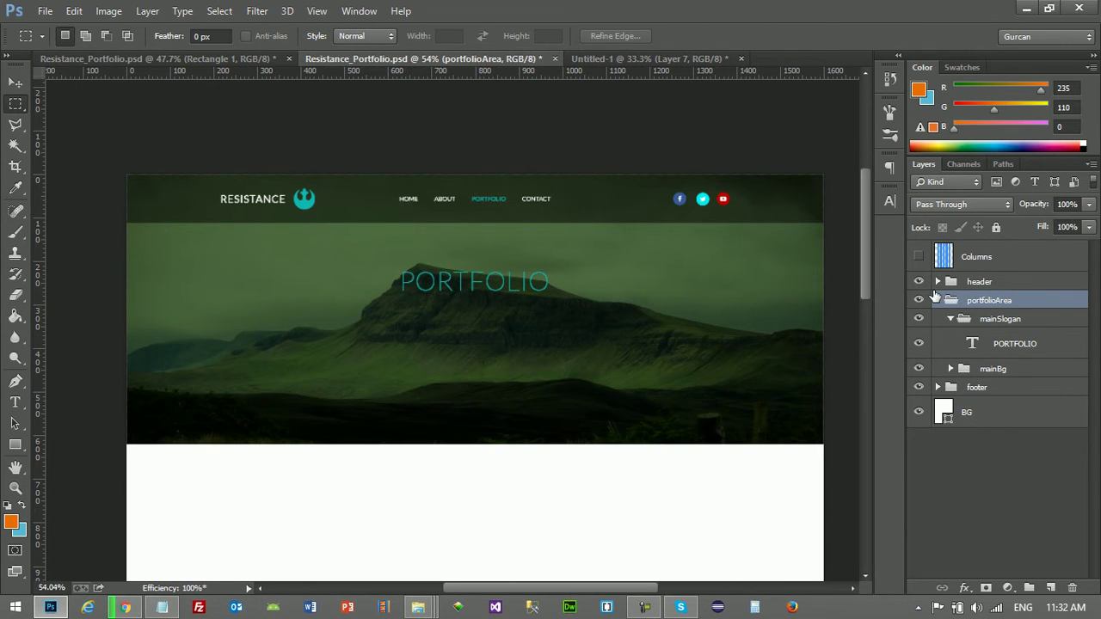
Step: Copy Layer 7's paper texture from Untitled-1 into Resistance_Portfolio as a new layer
left_click(950, 319)
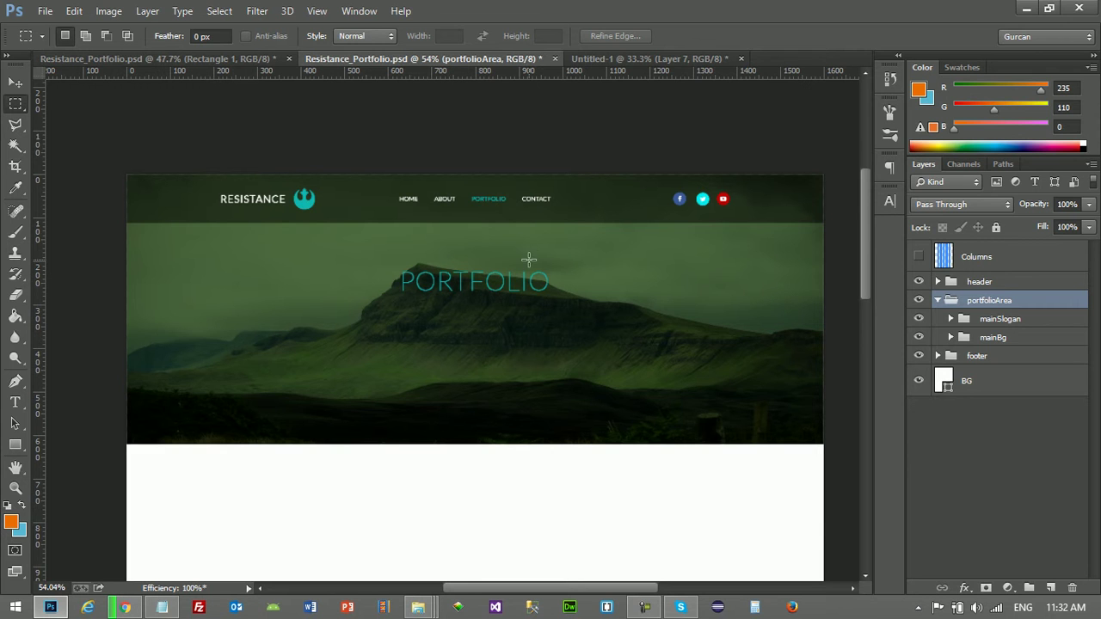
left_click(648, 57)
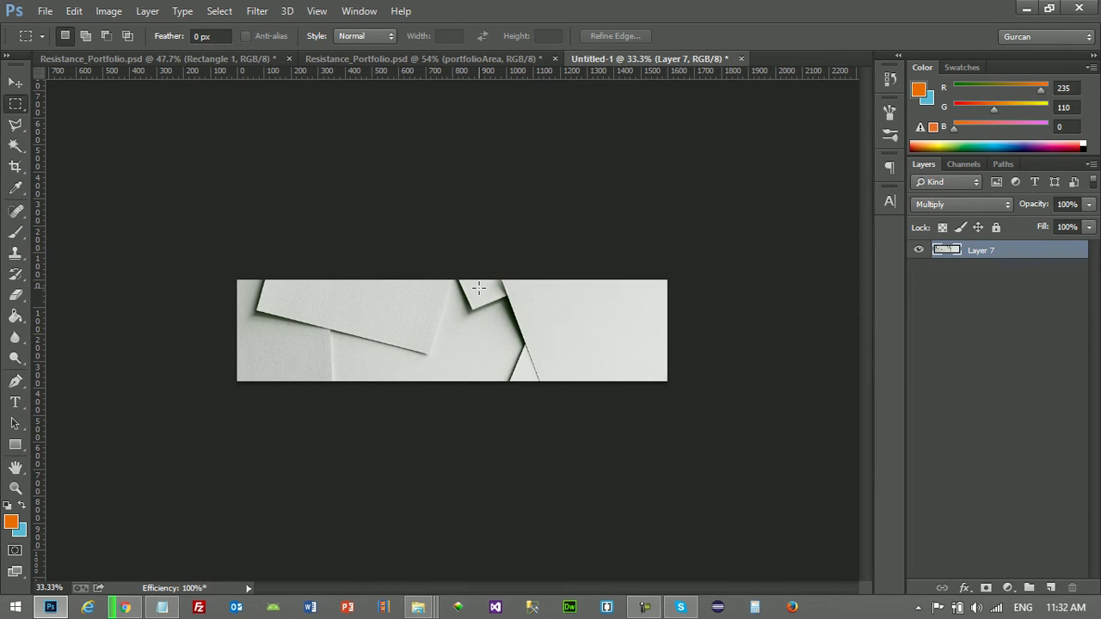
left_click(15, 83)
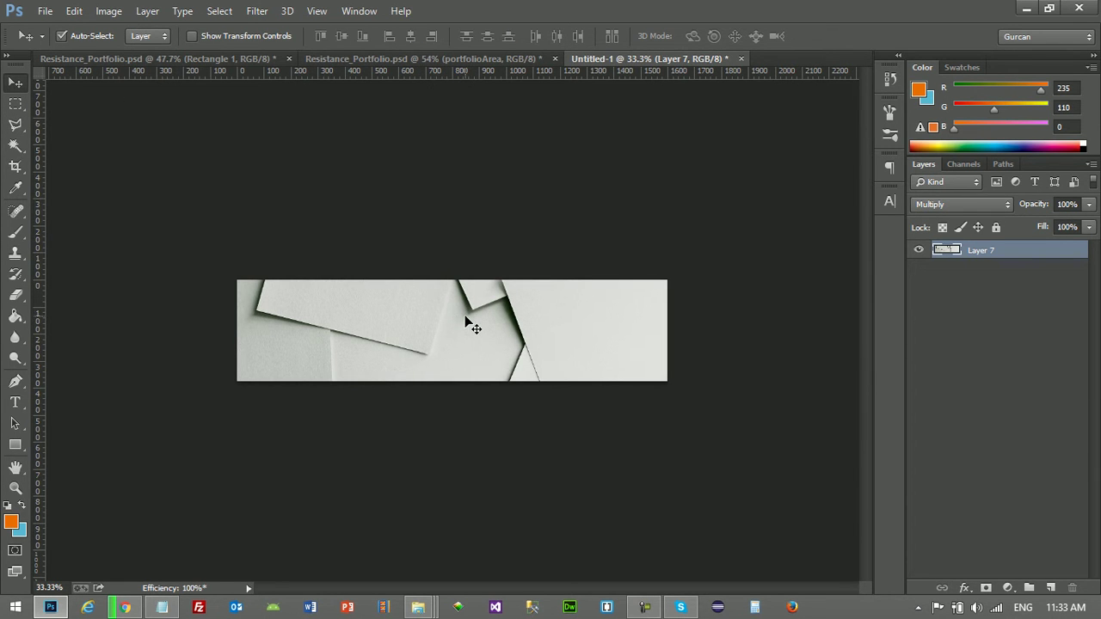
left_click_drag(432, 207, 428, 231)
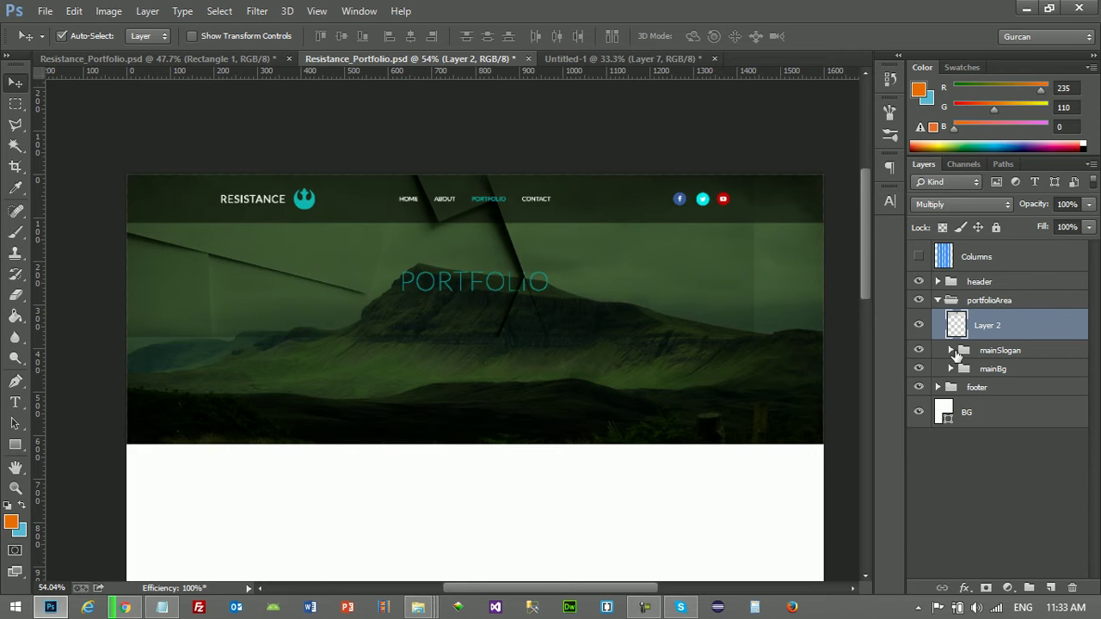
left_click(951, 350)
left_click(951, 351)
left_click(952, 368)
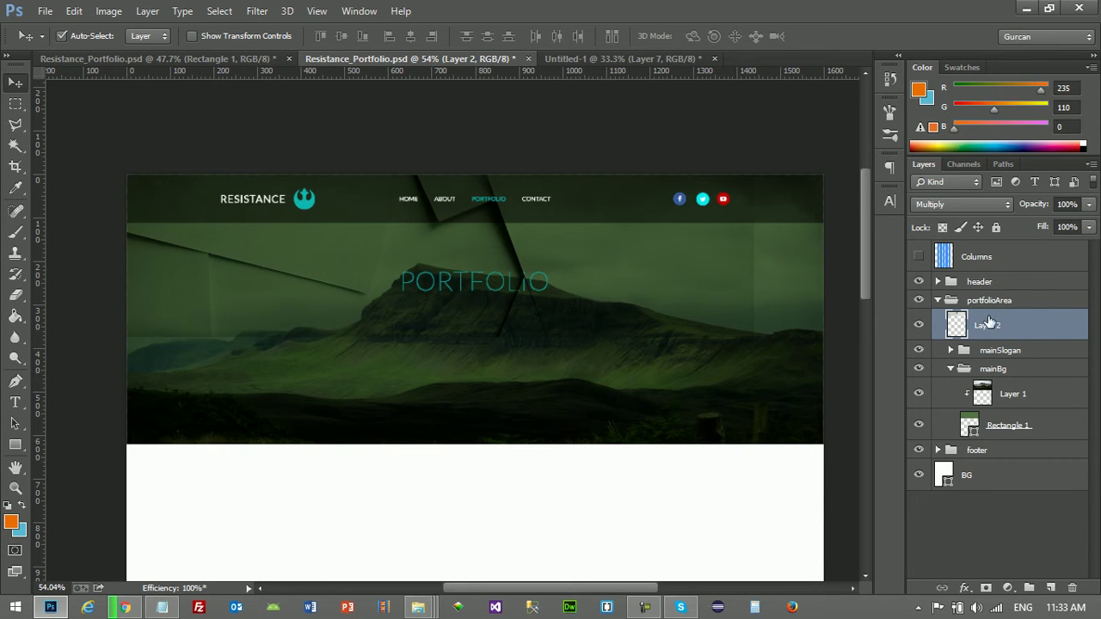
Step: Place the texture in mainBg above Rectangle 1, delete mountain Layer 1, shift texture right-down
left_click_drag(962, 332, 981, 409)
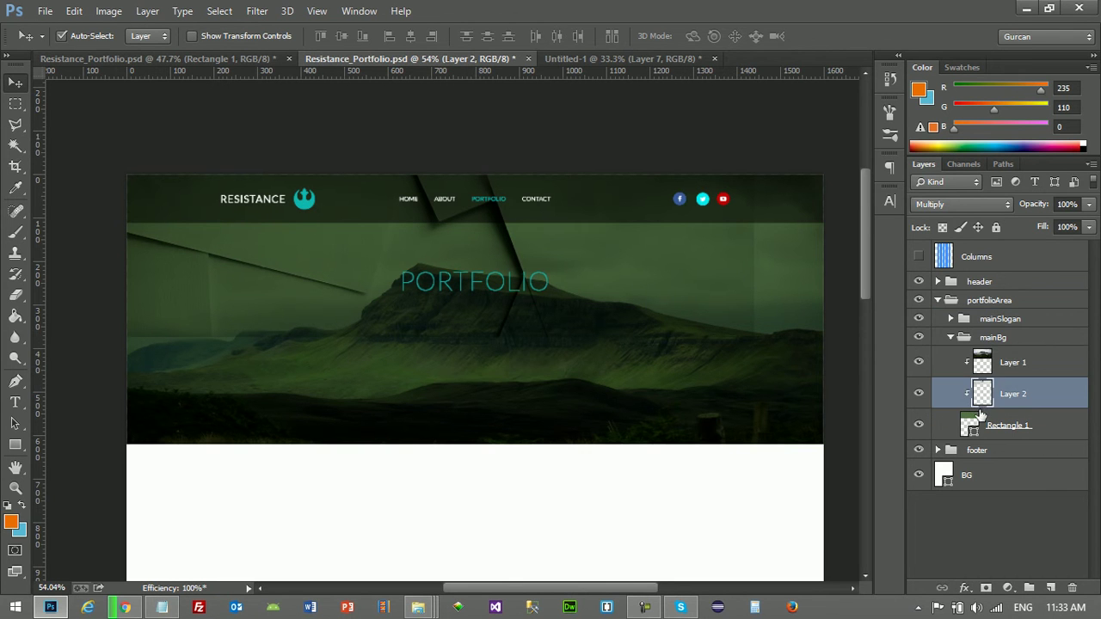
left_click(988, 364)
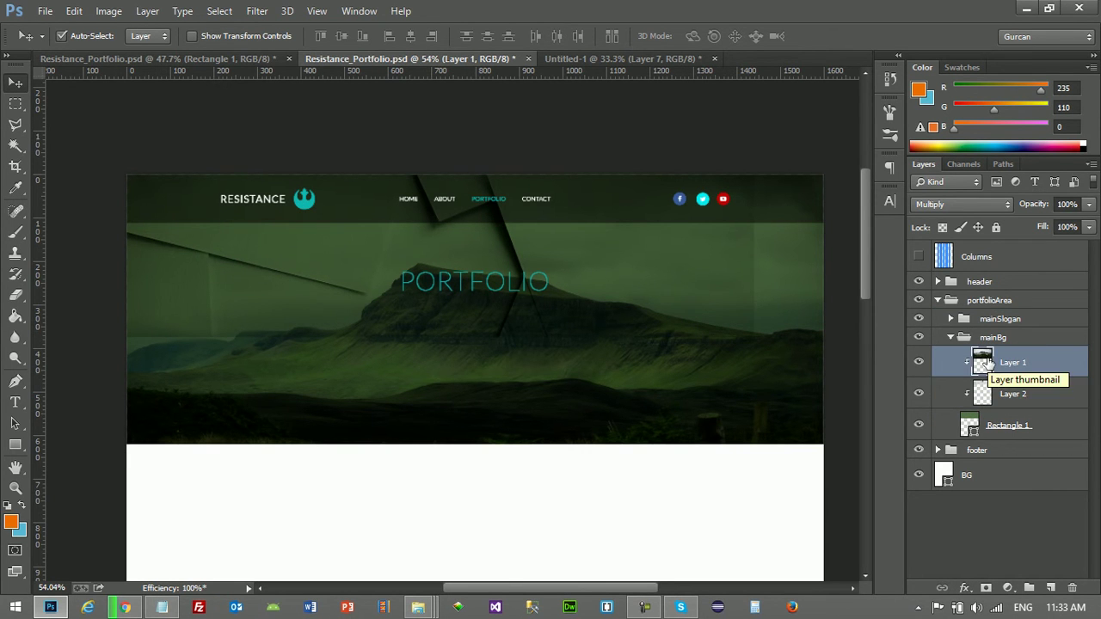
left_click(1072, 588)
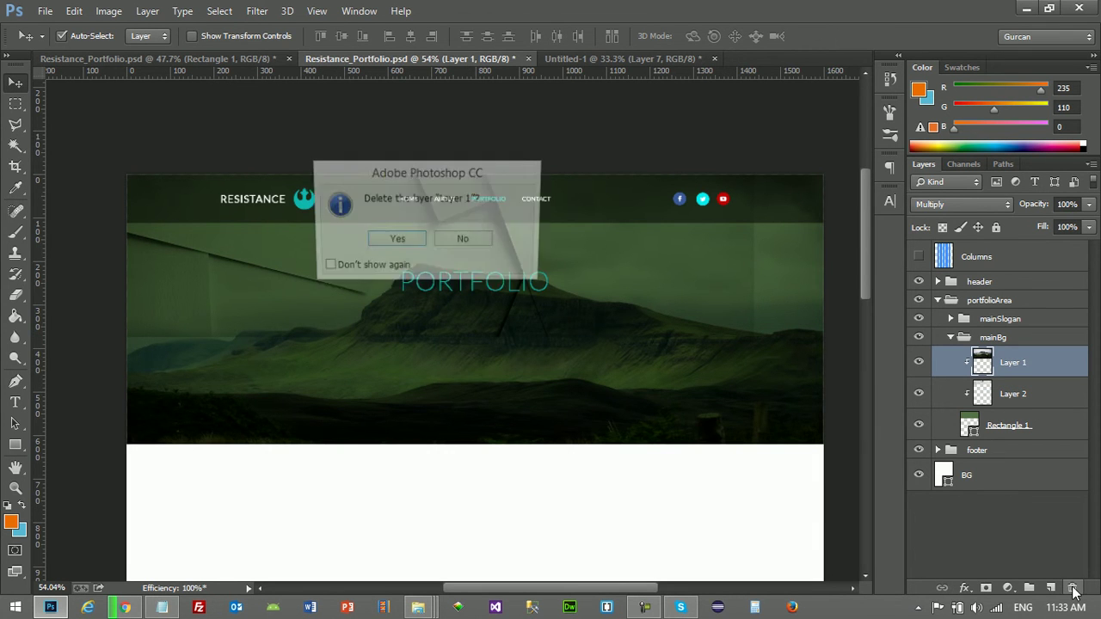
left_click(413, 243)
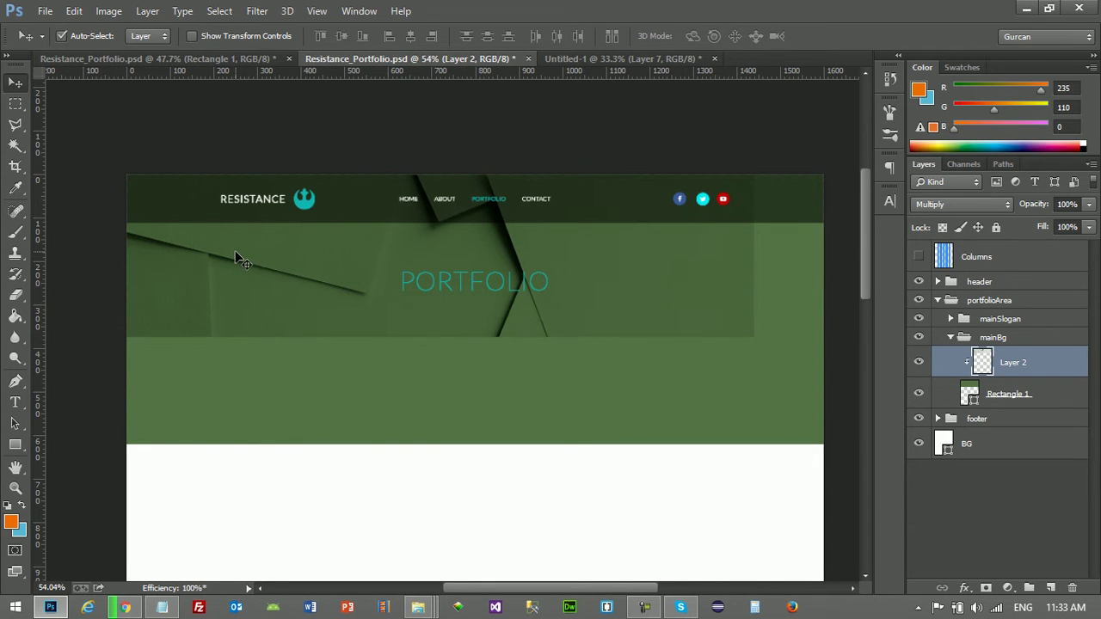
mouse_move(246, 258)
left_mouse_down()
mouse_move(325, 274)
mouse_move(315, 266)
left_mouse_up()
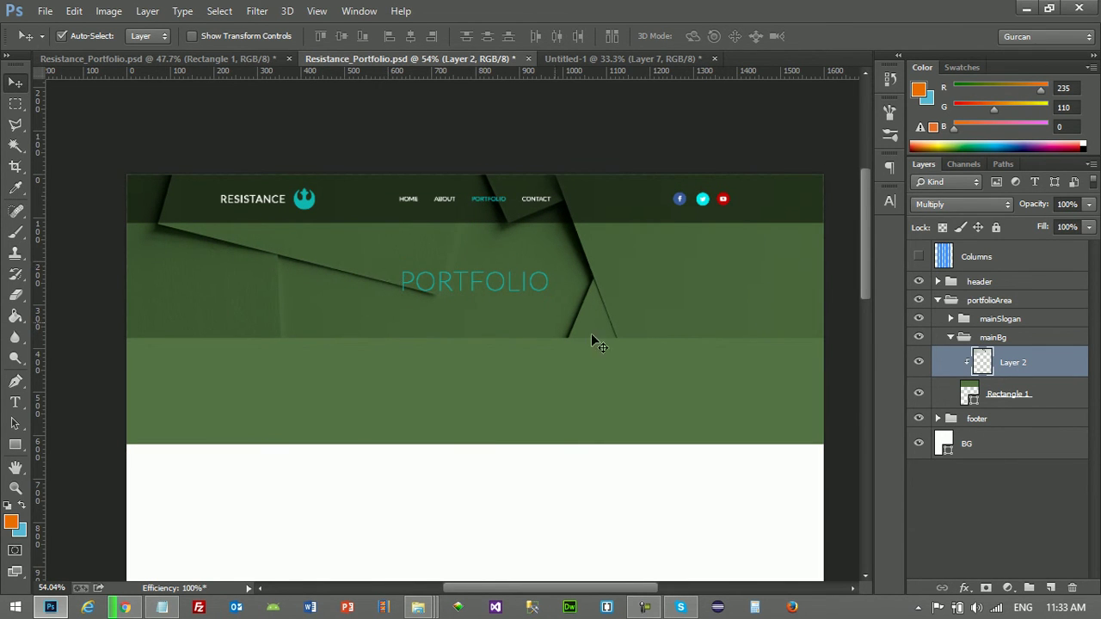
left_click(998, 402)
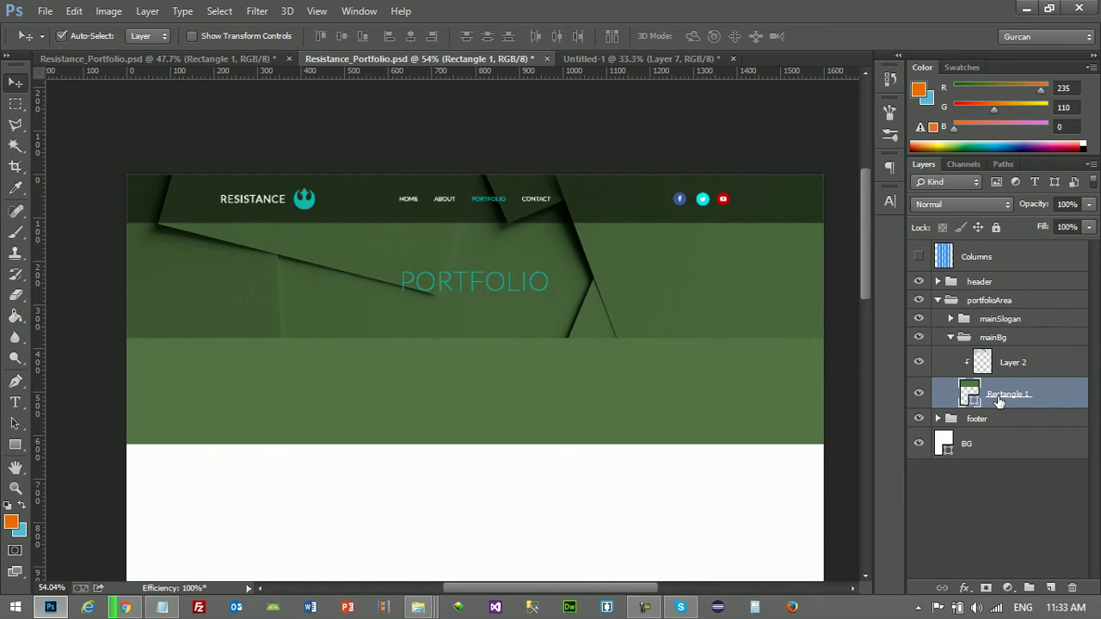
Step: Free-transform Rectangle 1 to 376 px high so the banner ends just below the heading
key("ctrl+t")
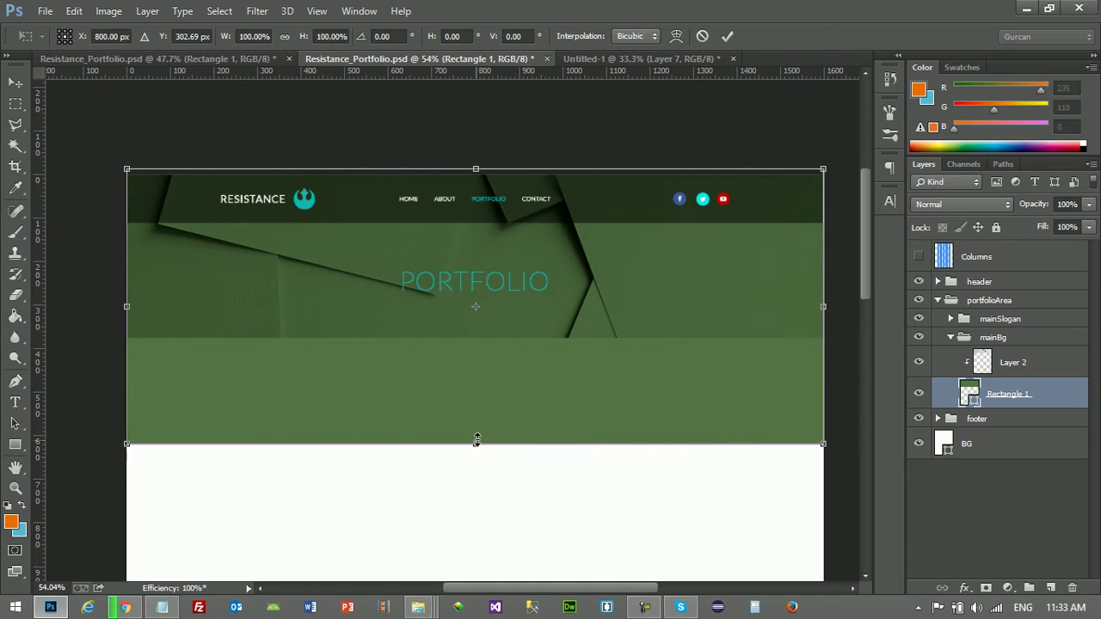
left_click_drag(476, 441, 470, 339)
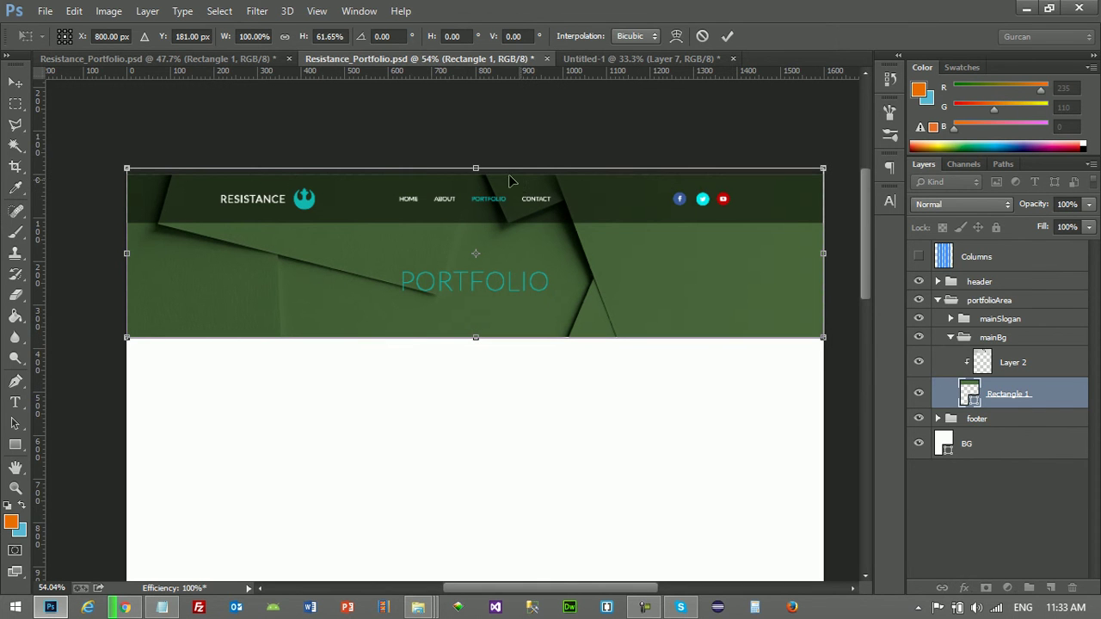
left_click_drag(477, 168, 477, 175)
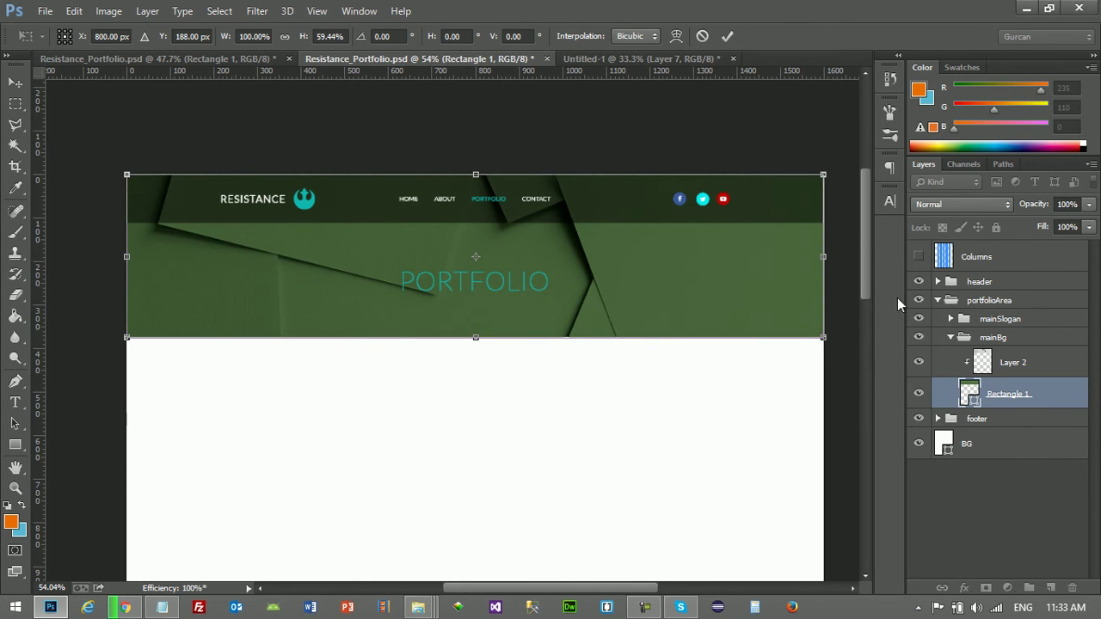
left_click(725, 36)
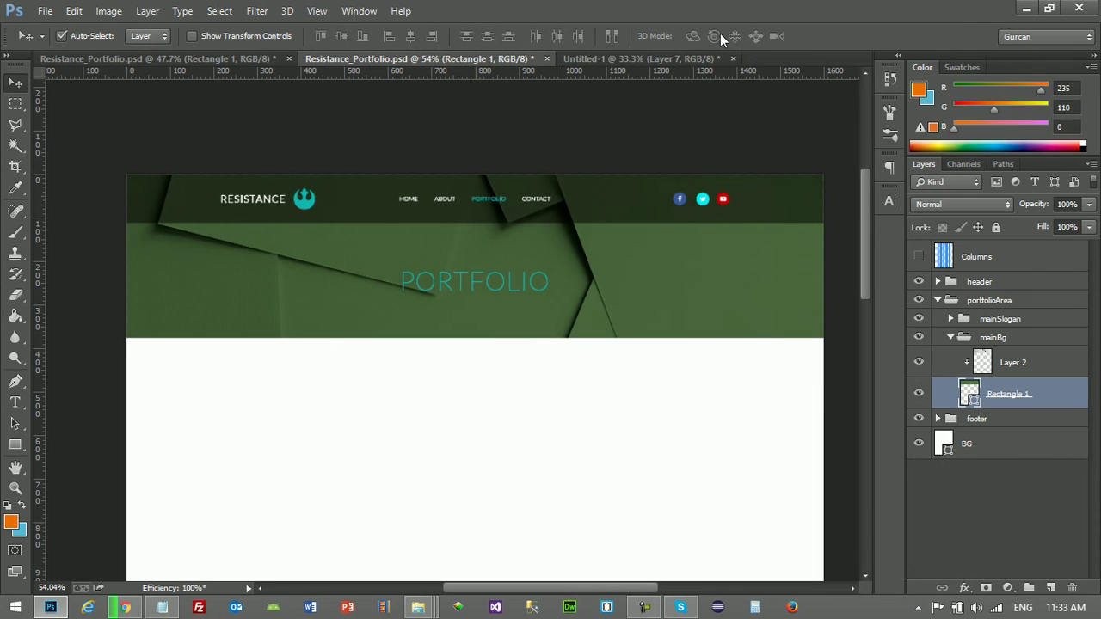
Step: Collapse the mainBg group and rename it to portfolioBg
scroll(757, 201, "down", 3)
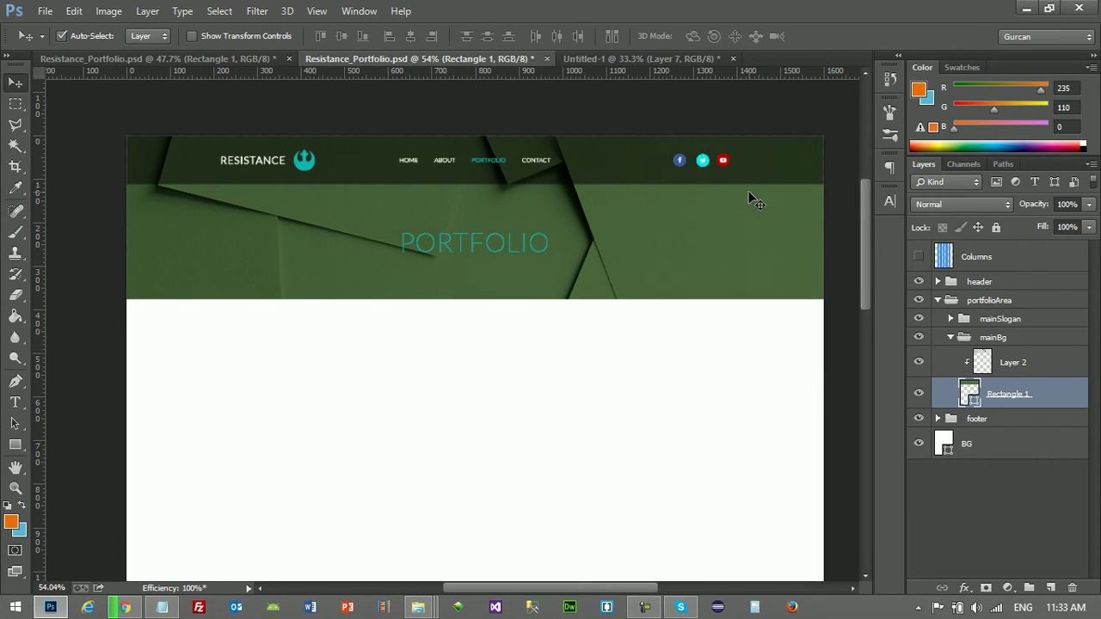
left_click_drag(870, 292, 869, 272)
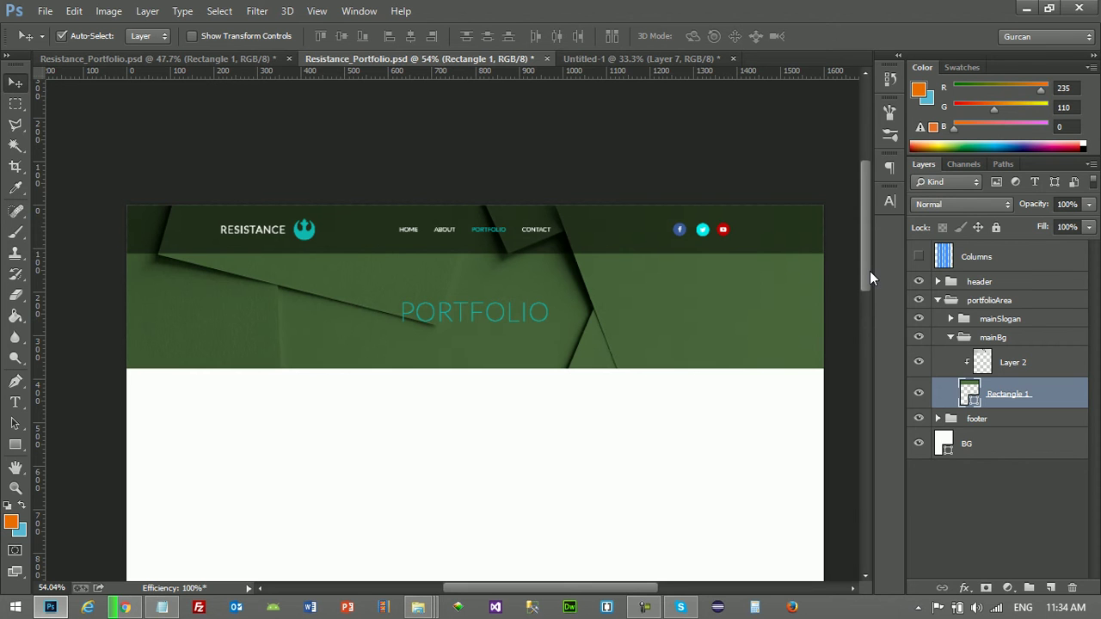
mouse_move(863, 262)
left_mouse_down()
mouse_move(865, 283)
mouse_move(864, 265)
left_mouse_up()
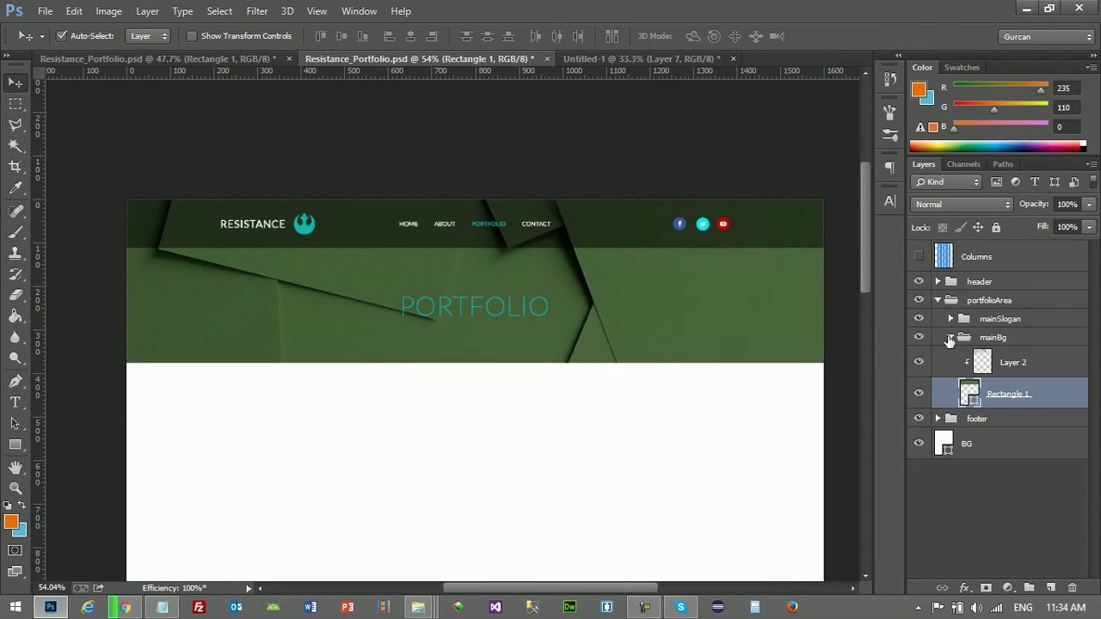
left_click(950, 337)
double_click(989, 338)
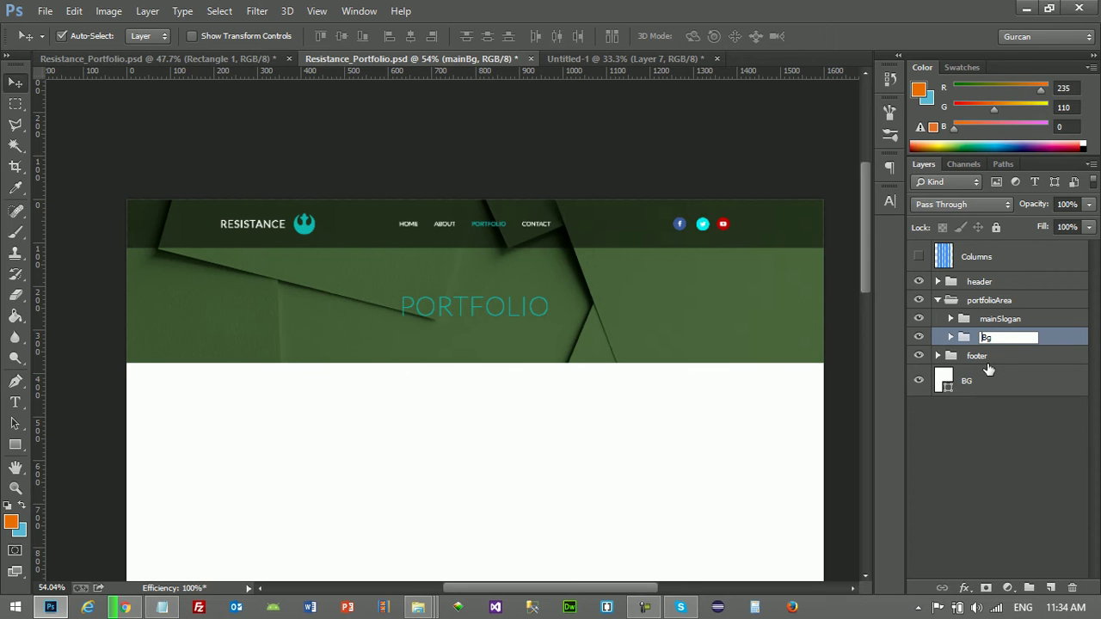
type("portfolio")
Step: Rename the mainSlogan group to portfolioSlogan
double_click(993, 320)
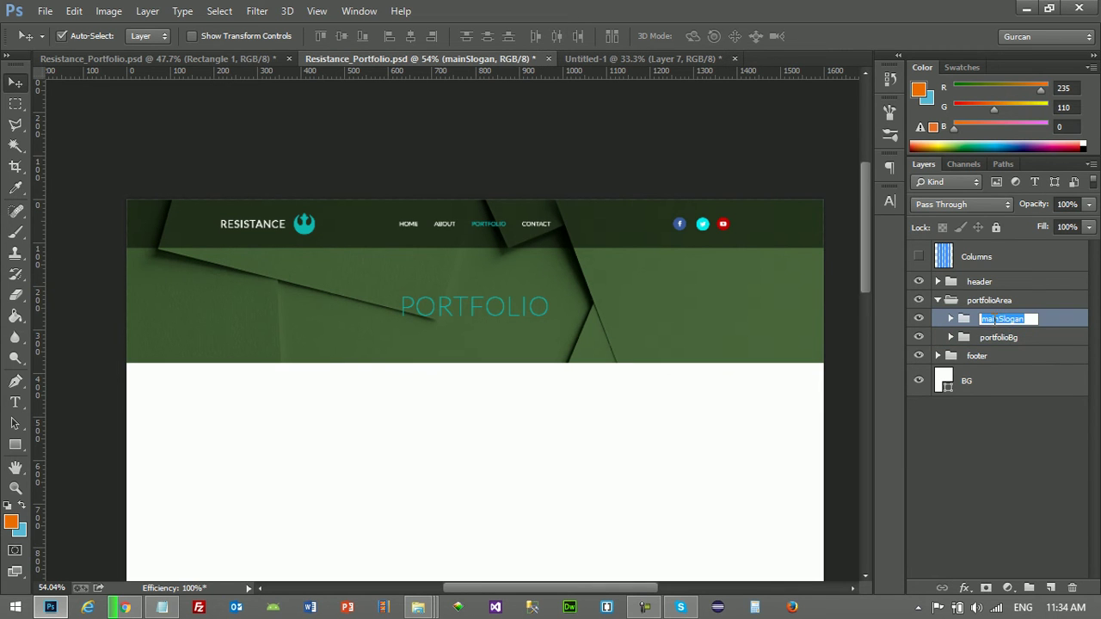
left_click(1000, 319)
key("shift+Home")
type("portfolio")
left_click(958, 431)
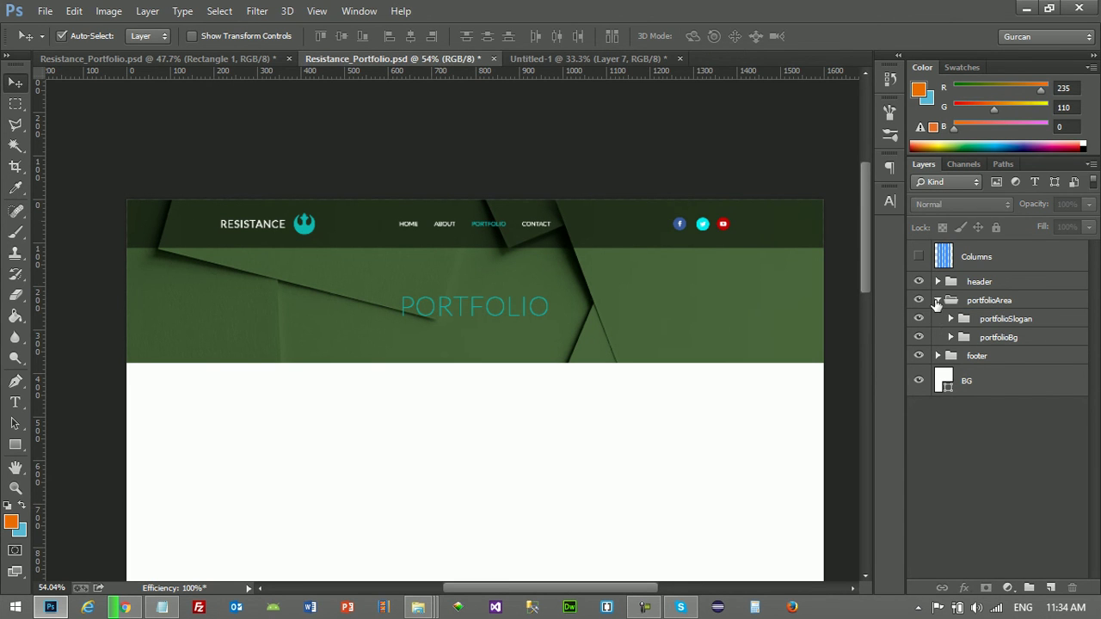
Step: Collapse portfolioArea and scroll through the page to review the short PORTFOLIO banner
left_click(937, 301)
scroll(557, 394, "down", 2)
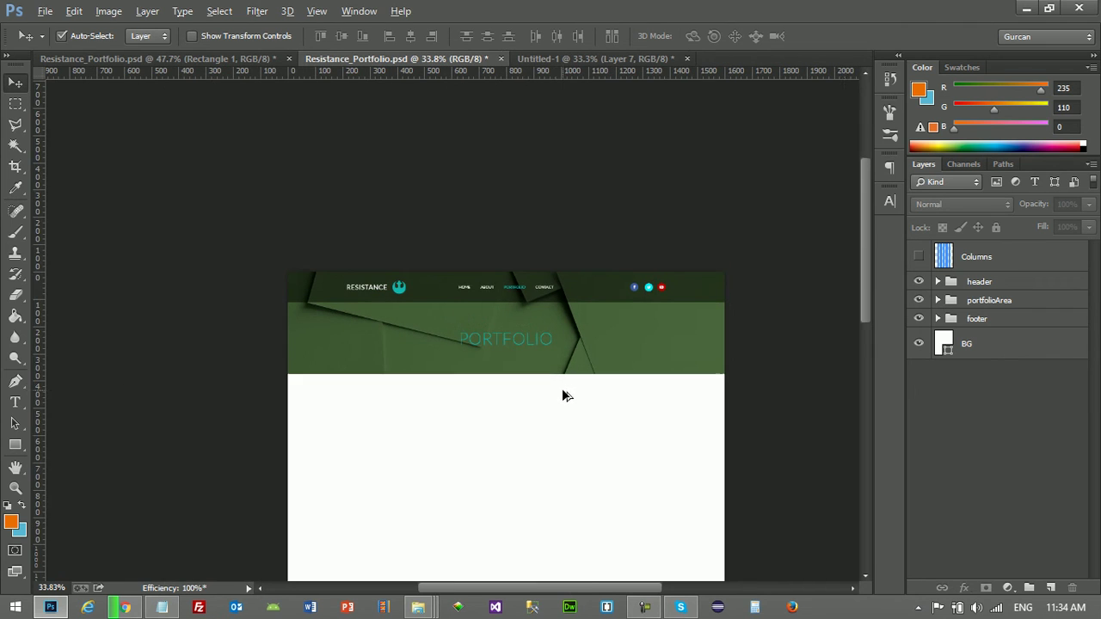
mouse_move(863, 279)
left_mouse_down()
mouse_move(844, 415)
mouse_move(864, 306)
left_mouse_up()
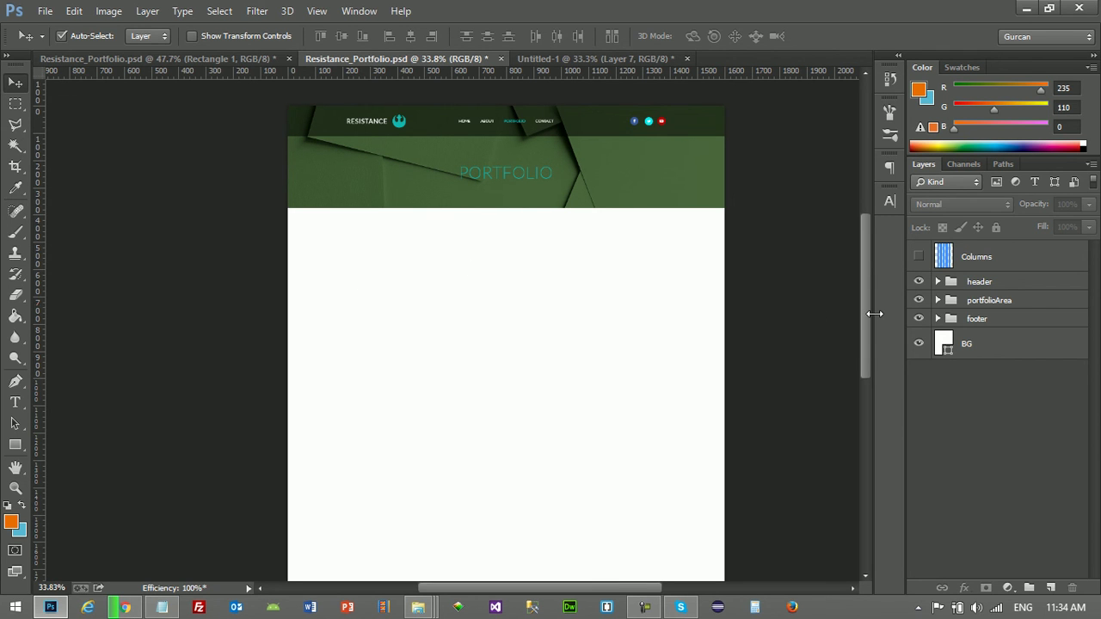
left_click_drag(866, 316, 865, 305)
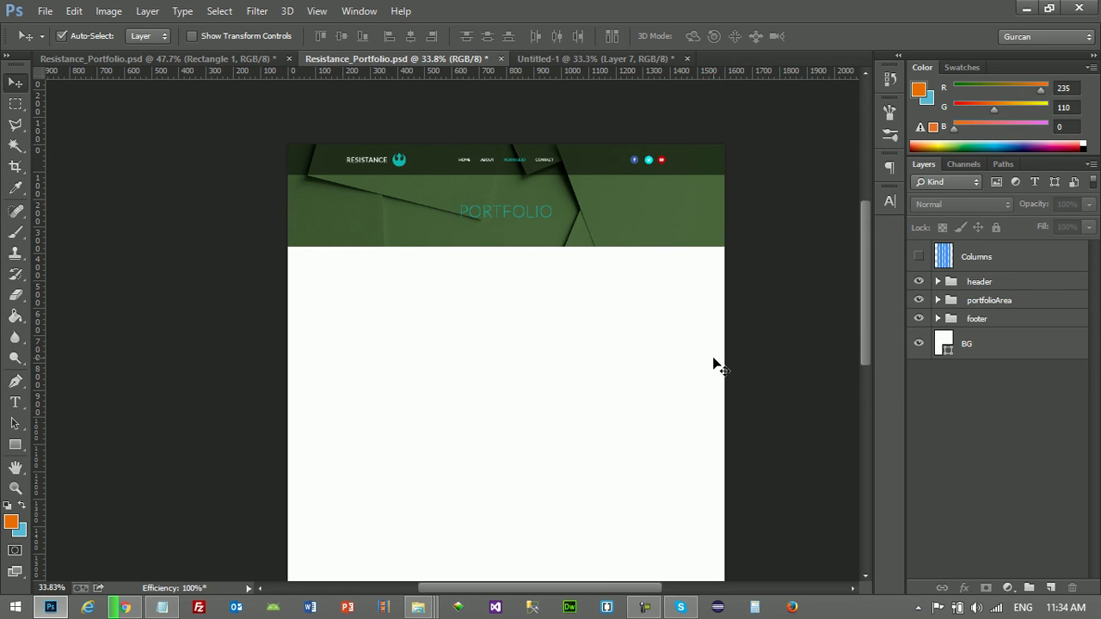